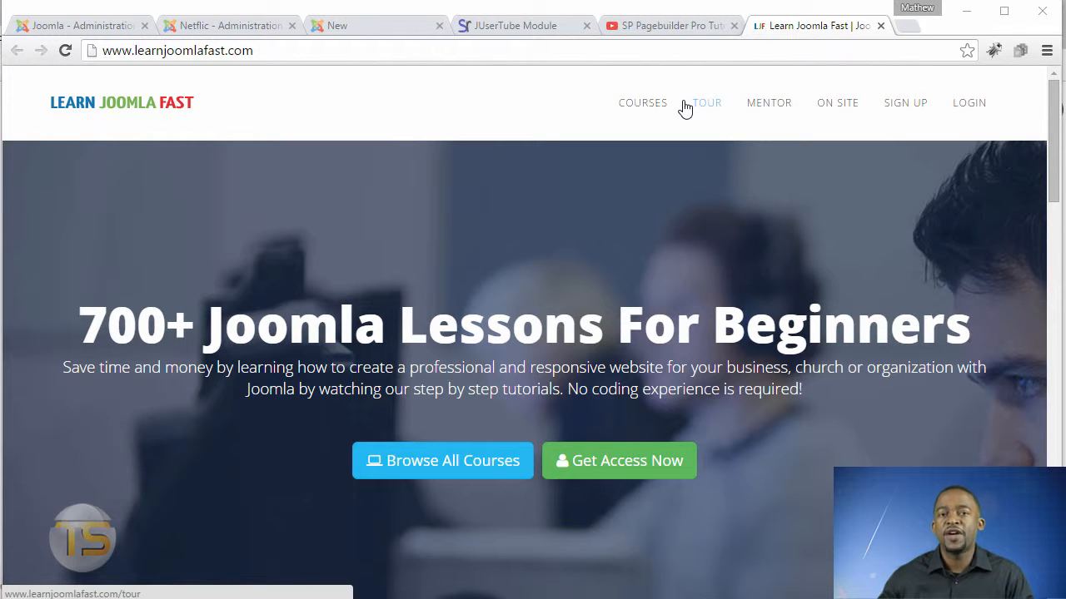
Browse the JUserTube module demo page to compare its slider and thumb grid layouts.
{"action": "left_click", "coordinate": [510, 32]}
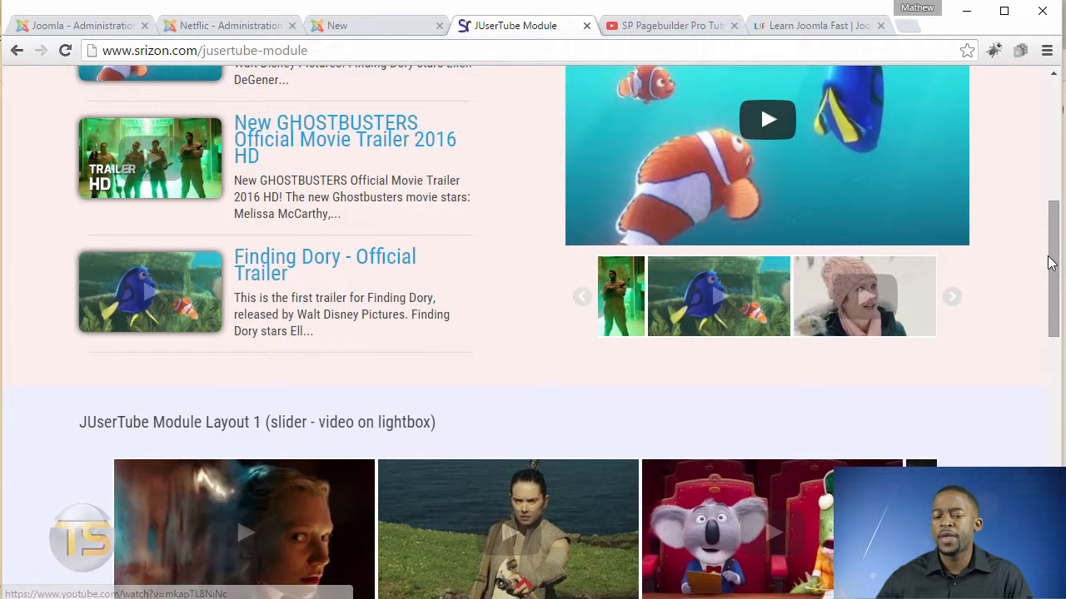
{"action": "left_click_drag", "start_coordinate": [1054, 246], "coordinate": [1055, 288]}
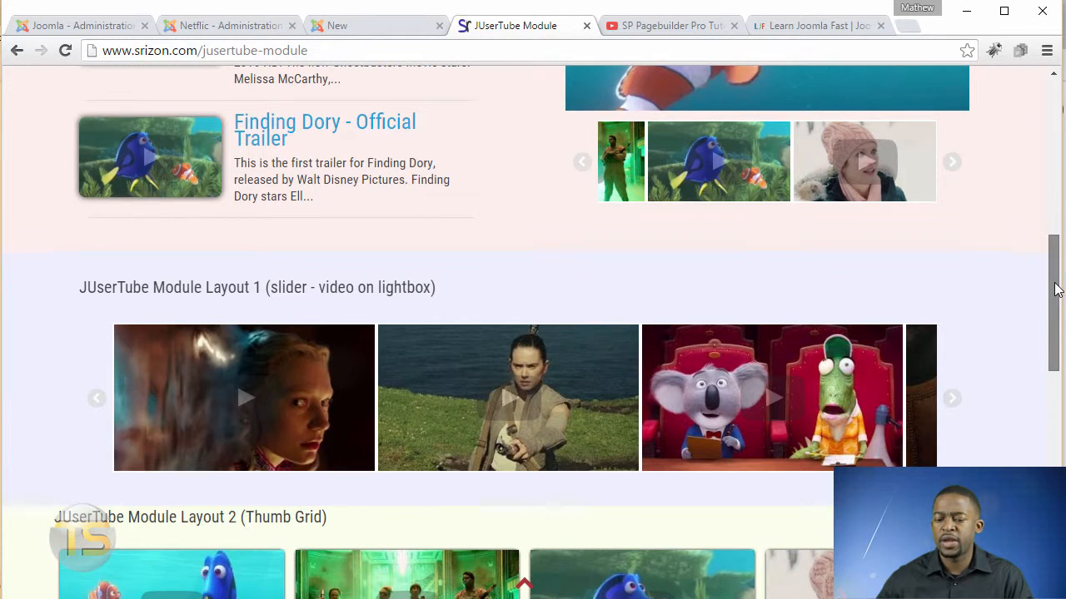
{"action": "scroll", "coordinate": [1052, 284], "scroll_direction": "down", "scroll_amount": 1}
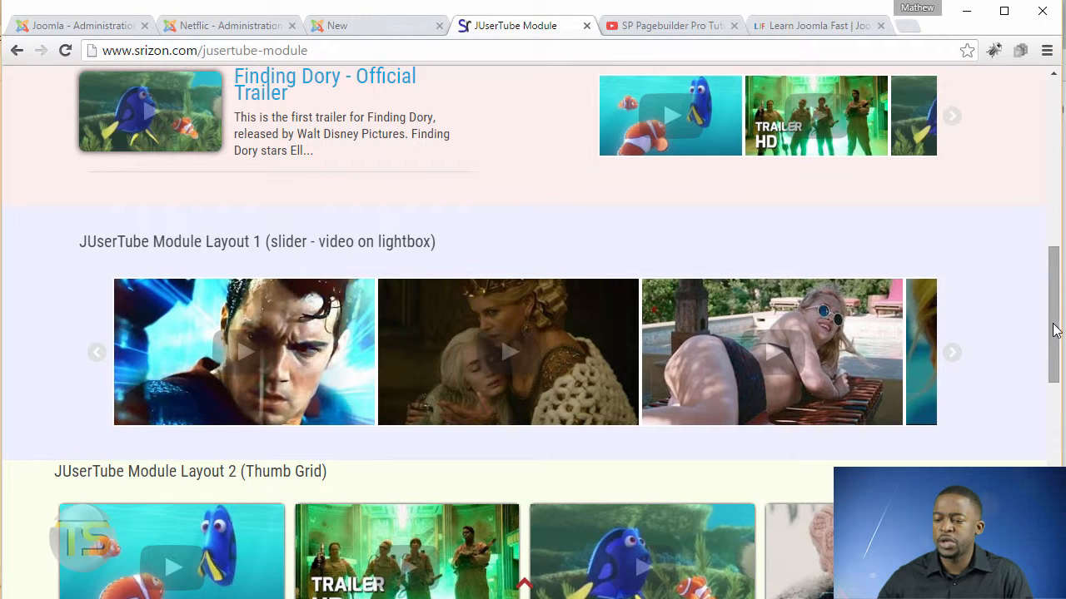
{"action": "left_click_drag", "start_coordinate": [1053, 330], "coordinate": [1054, 364]}
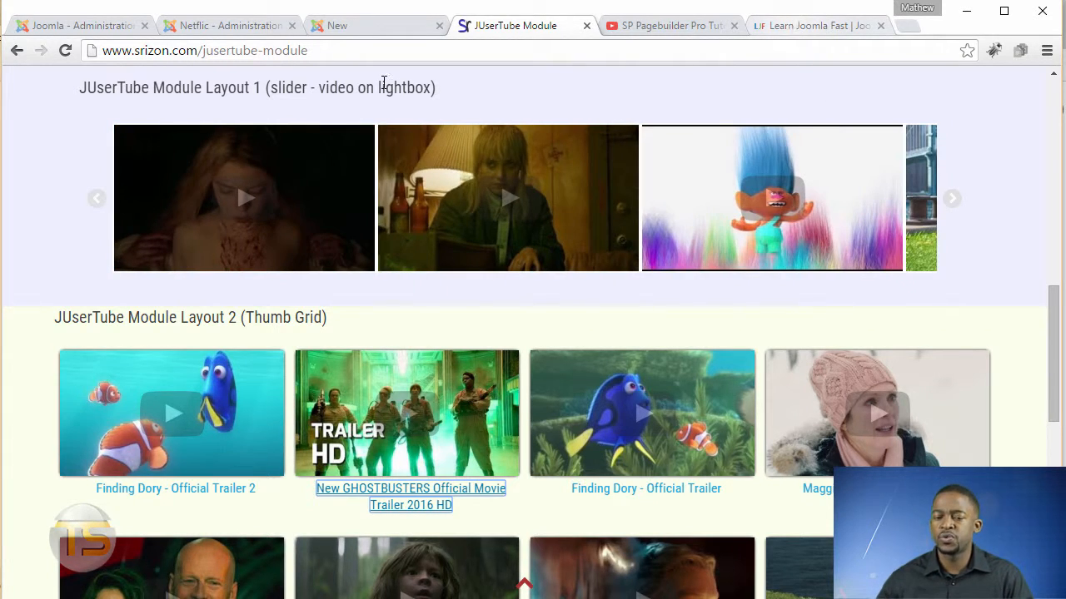
{"action": "left_click", "coordinate": [649, 30]}
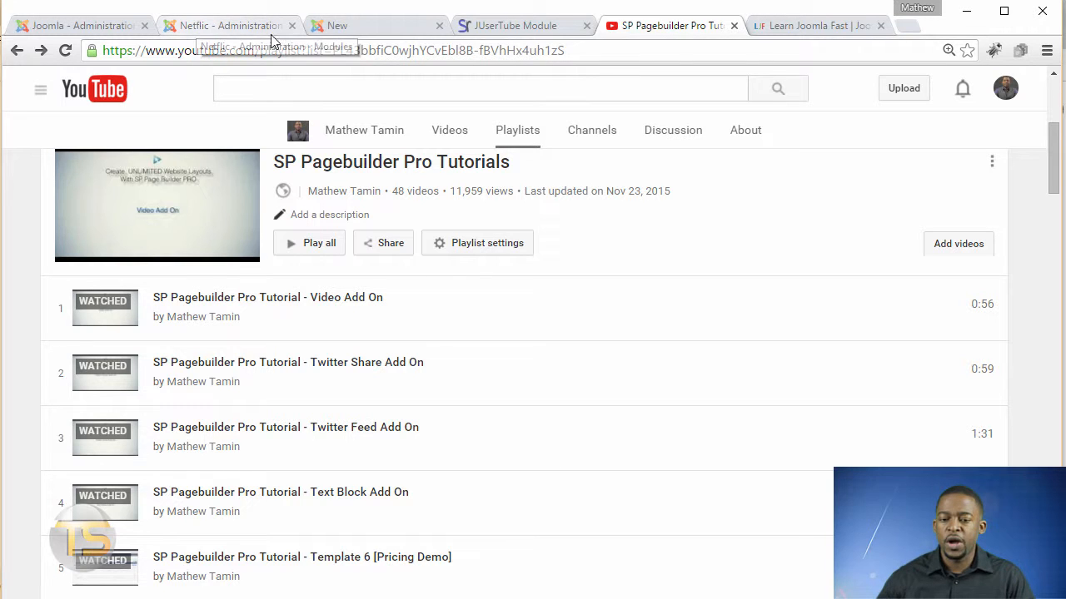
{"action": "left_click", "coordinate": [530, 28]}
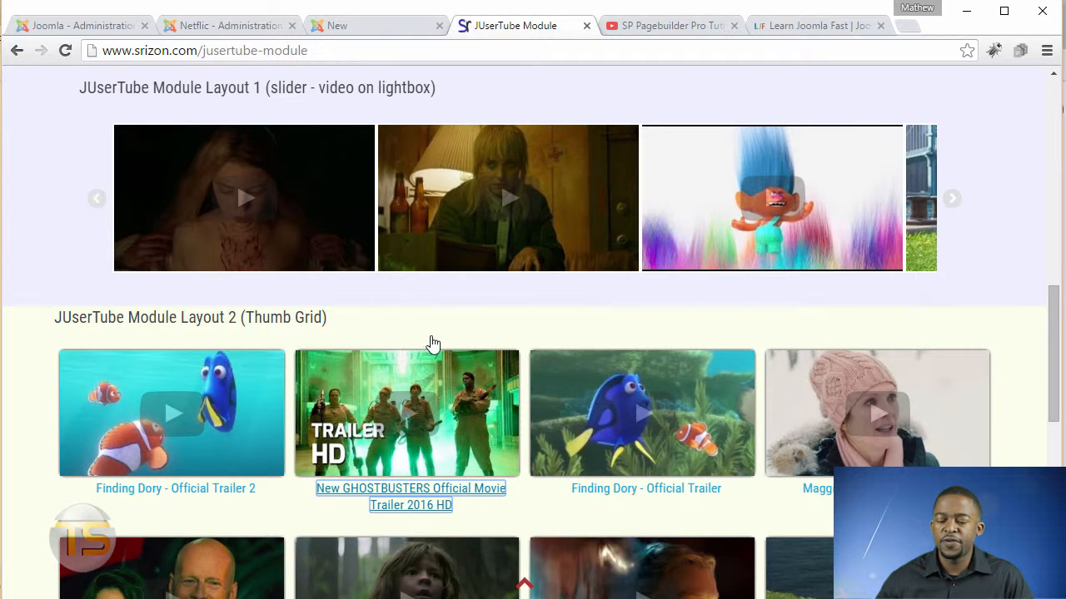
Open the JUserTube module for editing from the site administrator's module list.
{"action": "left_click", "coordinate": [235, 32]}
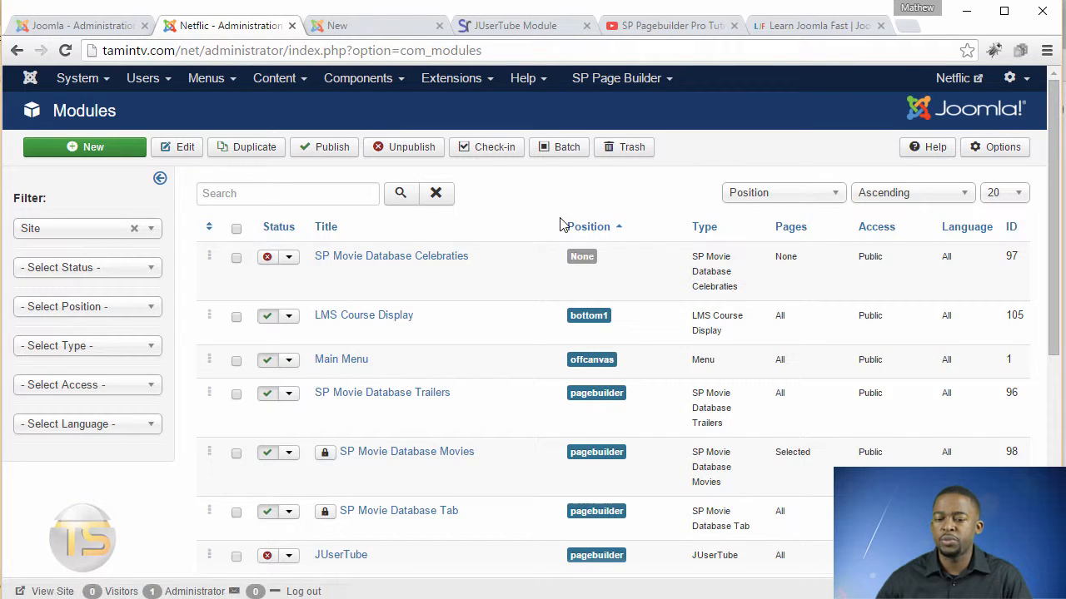
{"action": "left_click", "coordinate": [454, 77]}
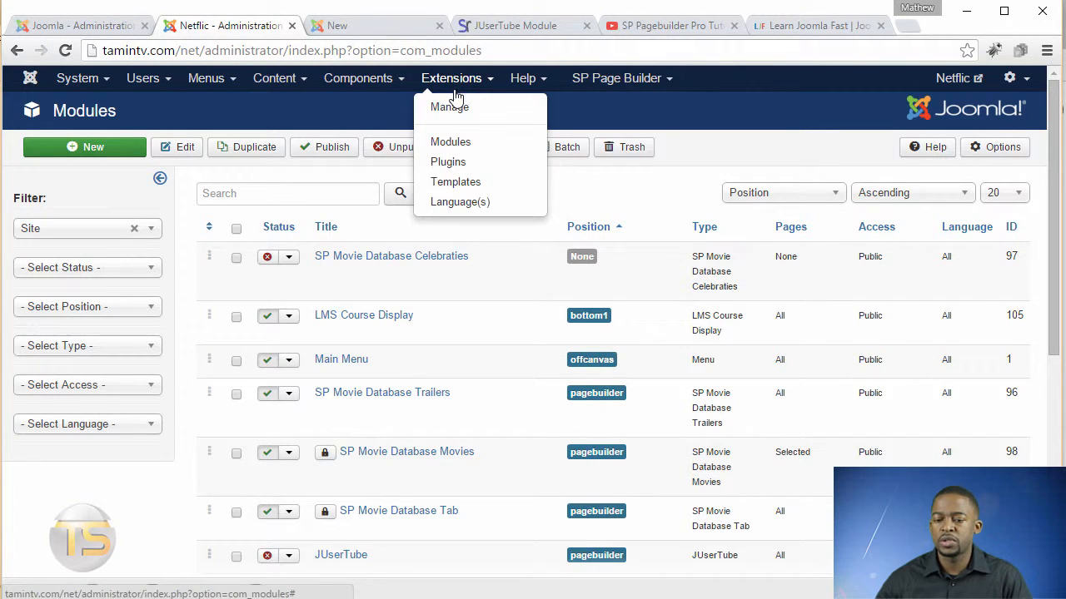
{"action": "left_click", "coordinate": [304, 106]}
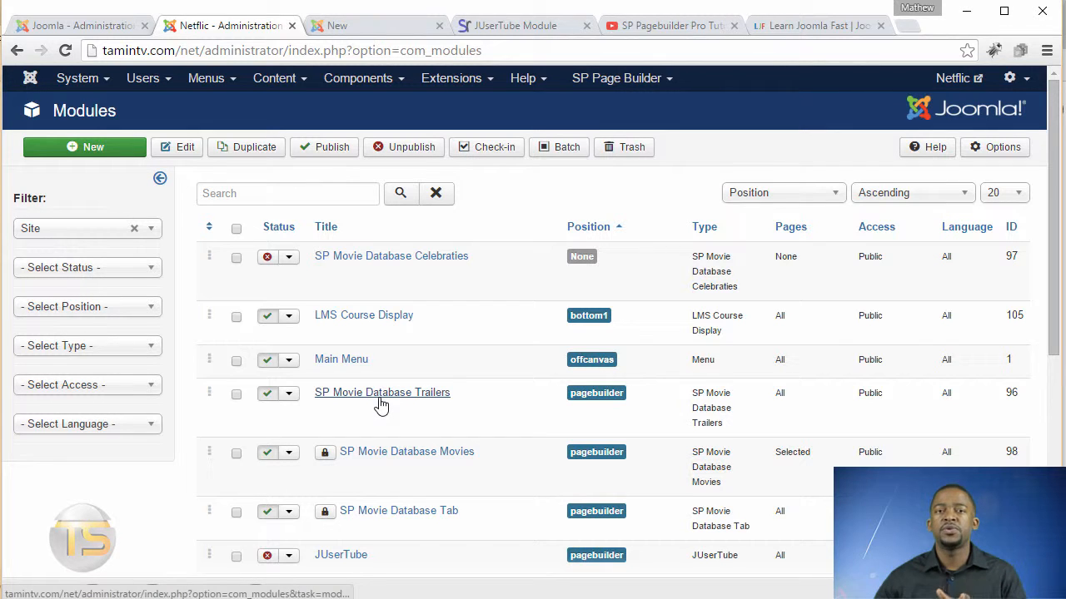
{"action": "left_click", "coordinate": [87, 353]}
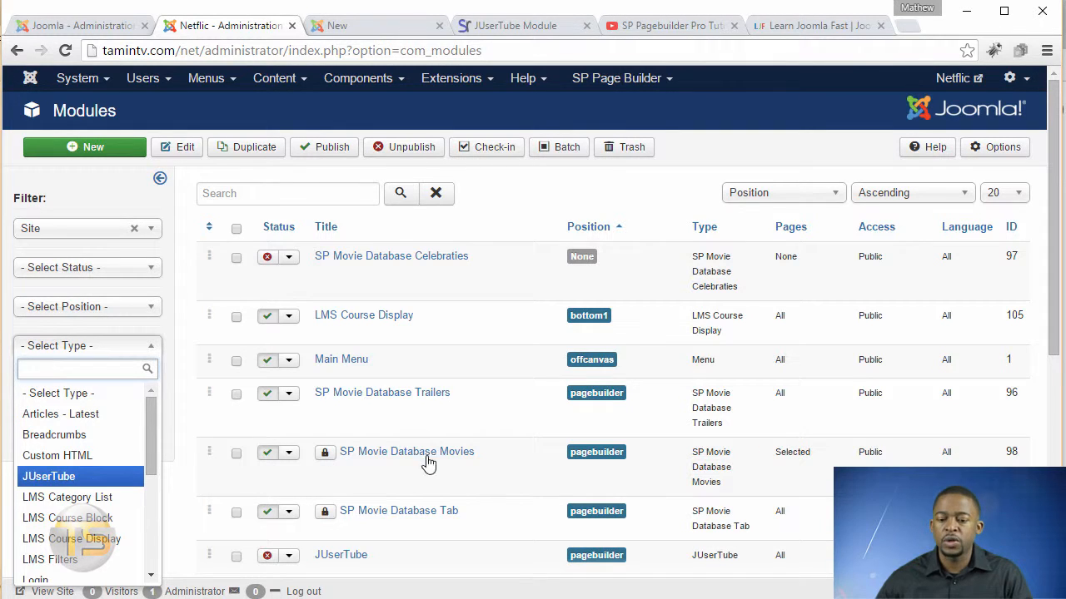
{"action": "left_click", "coordinate": [344, 587]}
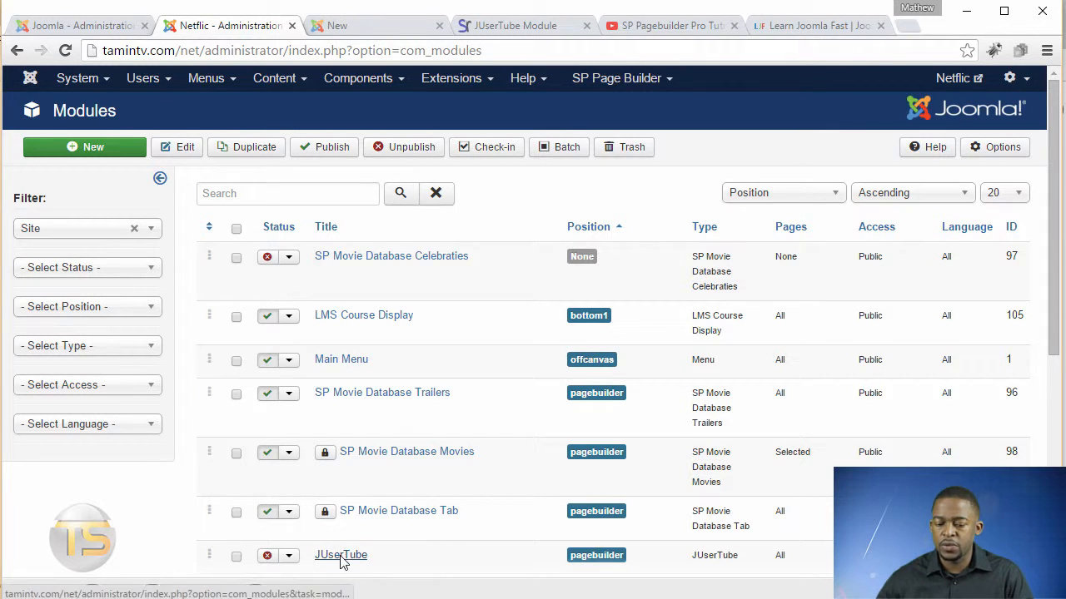
{"action": "left_click", "coordinate": [340, 559]}
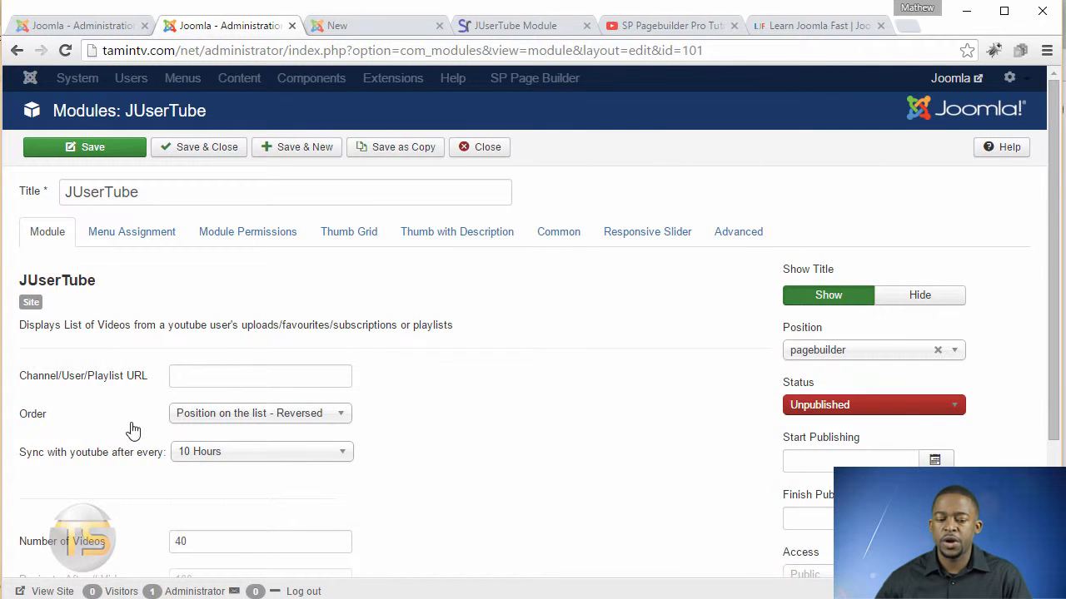
Review the order and sync options, then set the module's layout to 1. Responsive Slider.
{"action": "left_click", "coordinate": [228, 416]}
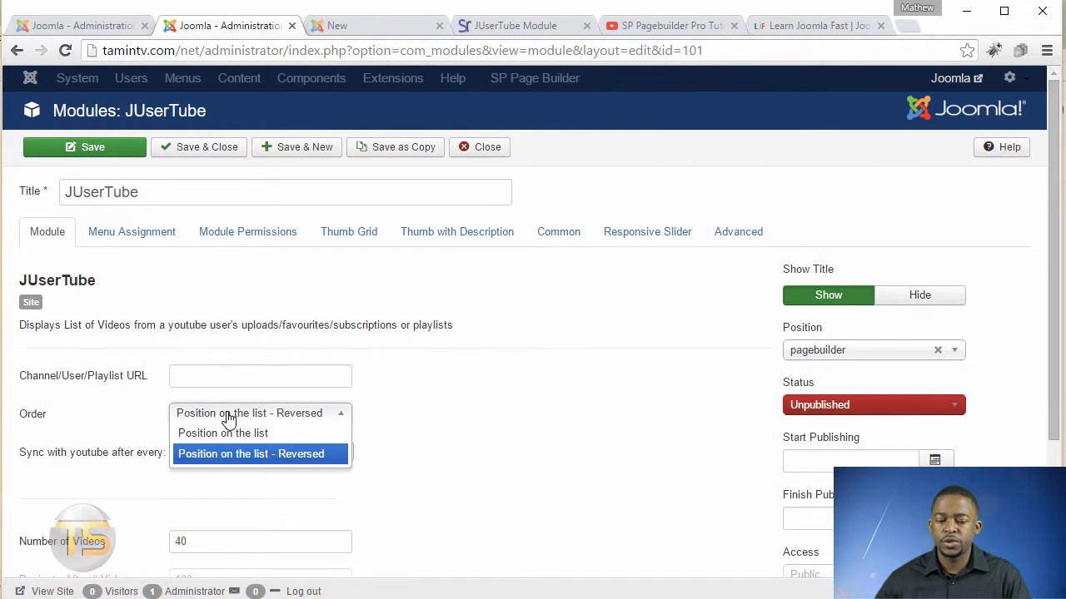
{"action": "left_click", "coordinate": [225, 419]}
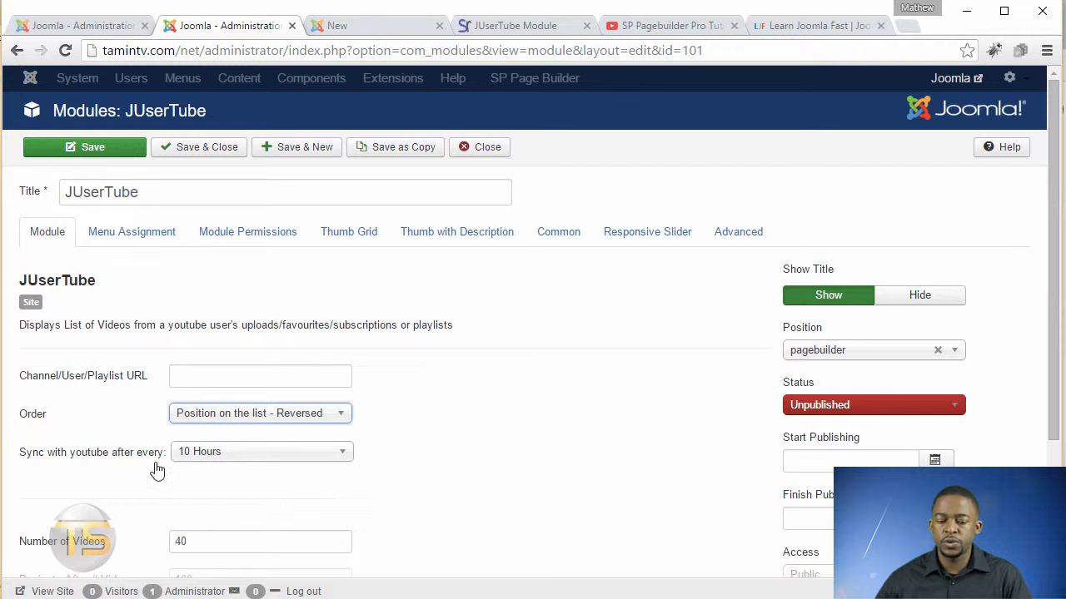
{"action": "left_click", "coordinate": [221, 460]}
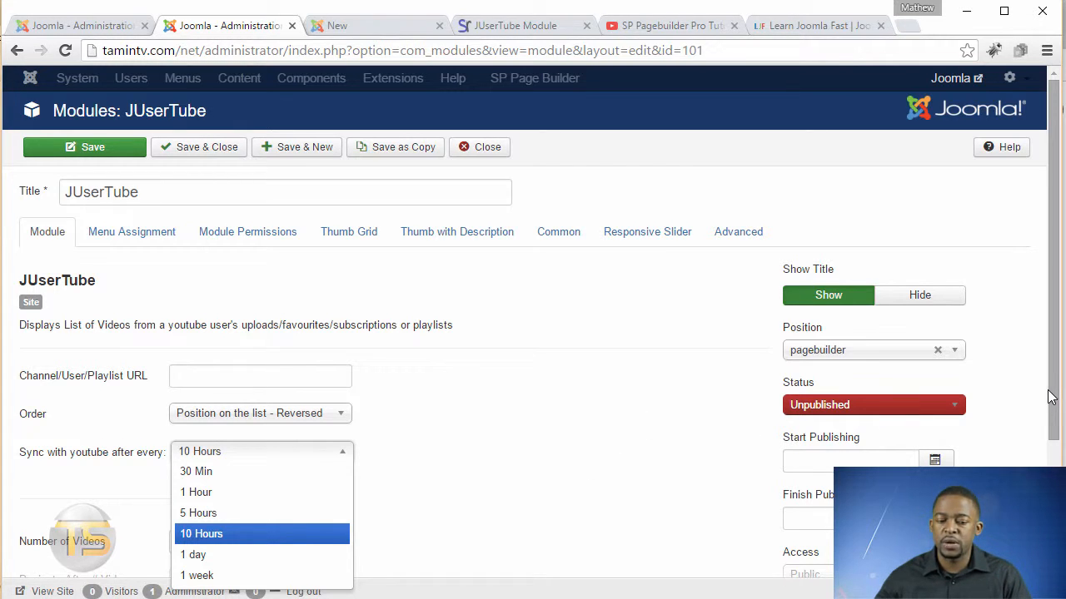
{"action": "left_click_drag", "start_coordinate": [1054, 394], "coordinate": [1053, 471]}
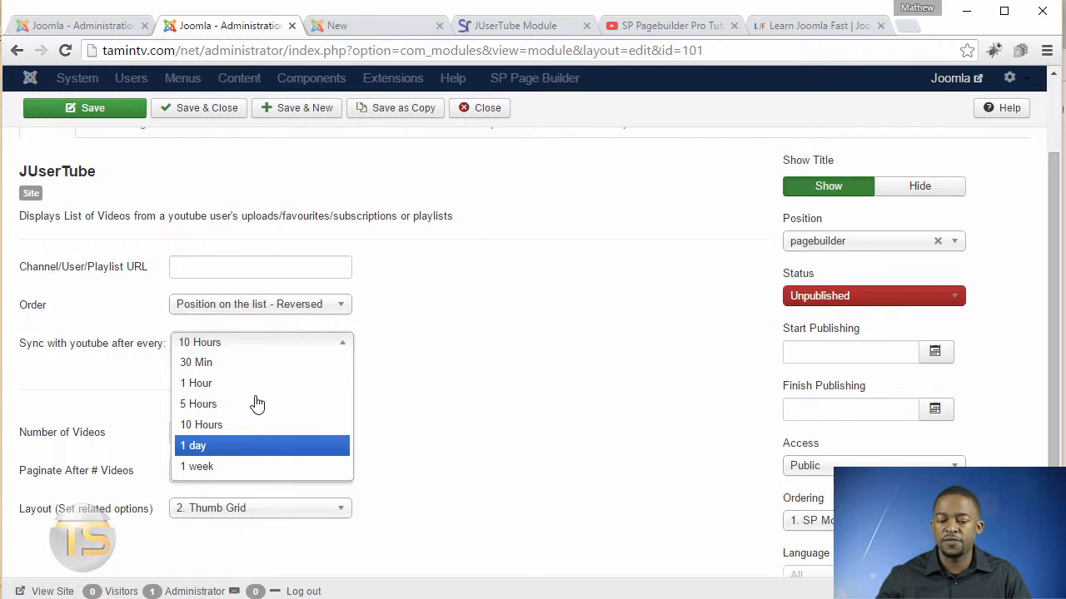
{"action": "left_click", "coordinate": [510, 384]}
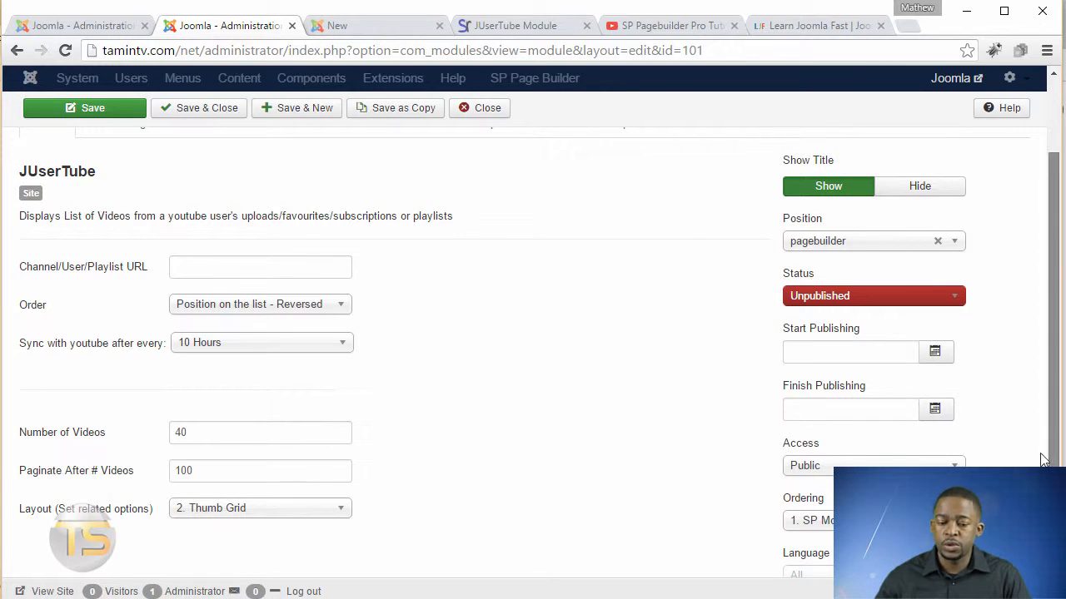
{"action": "scroll", "coordinate": [248, 450], "scroll_direction": "down", "scroll_amount": 1}
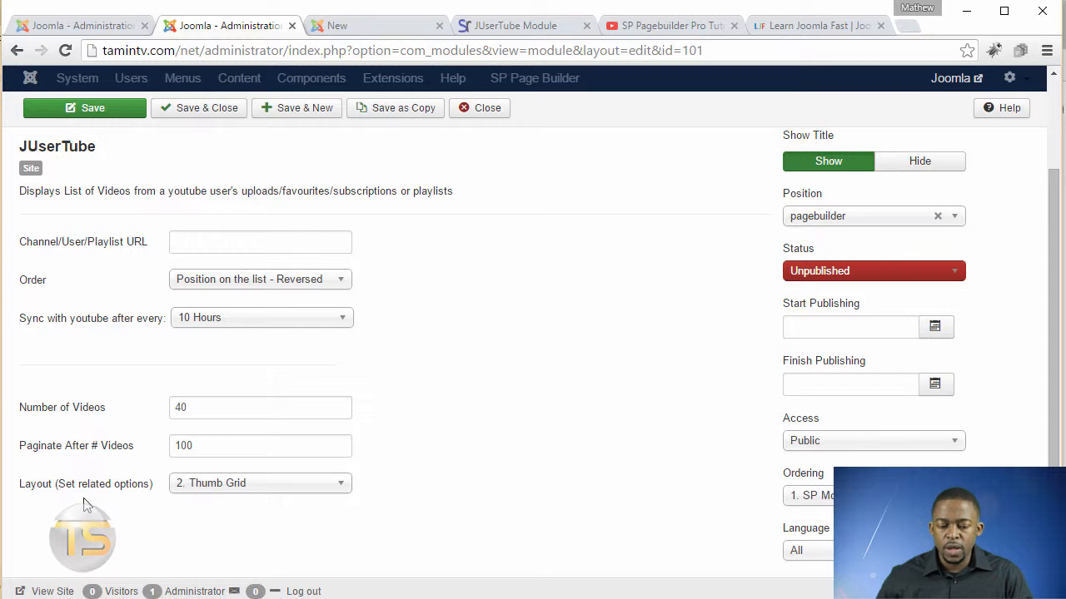
{"action": "left_click", "coordinate": [277, 490]}
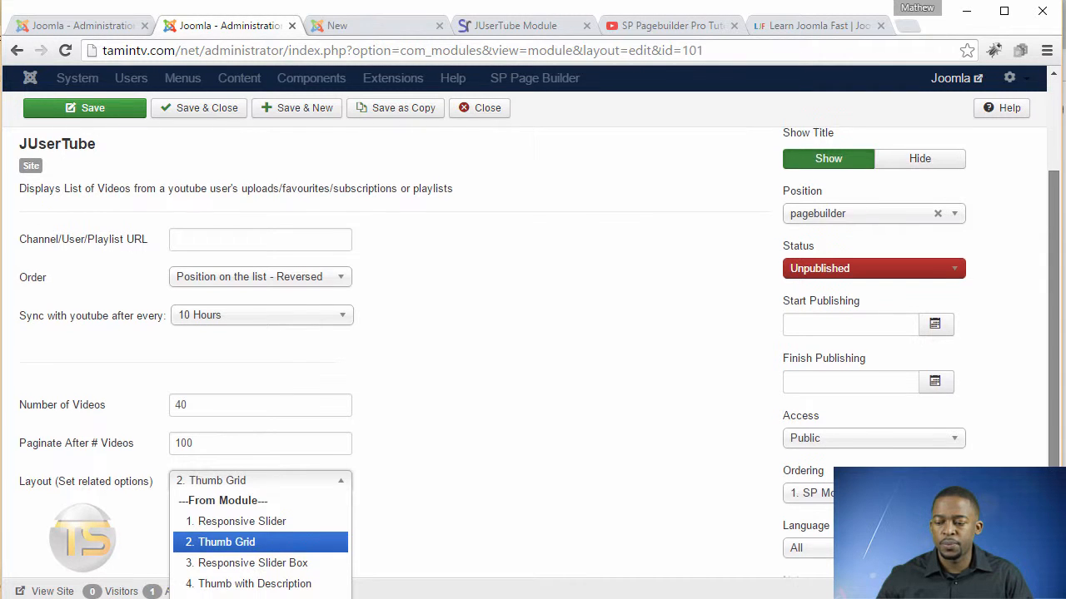
{"action": "scroll", "coordinate": [1050, 462], "scroll_direction": "down", "scroll_amount": 1}
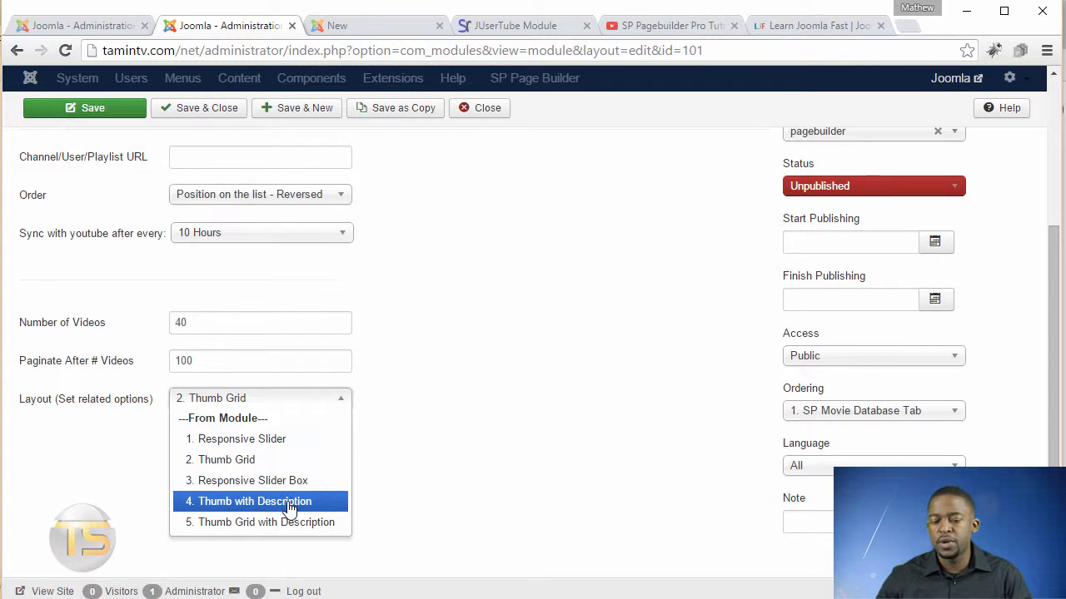
{"action": "left_click", "coordinate": [277, 441]}
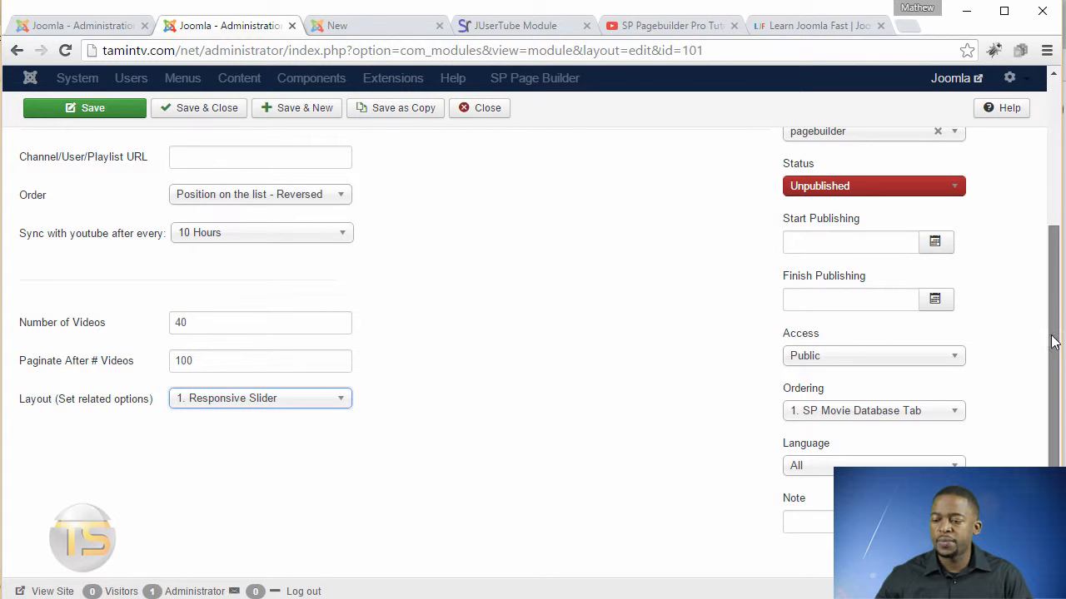
Set the module's status to Published and open its position selector.
{"action": "left_click_drag", "start_coordinate": [1054, 393], "coordinate": [1050, 327]}
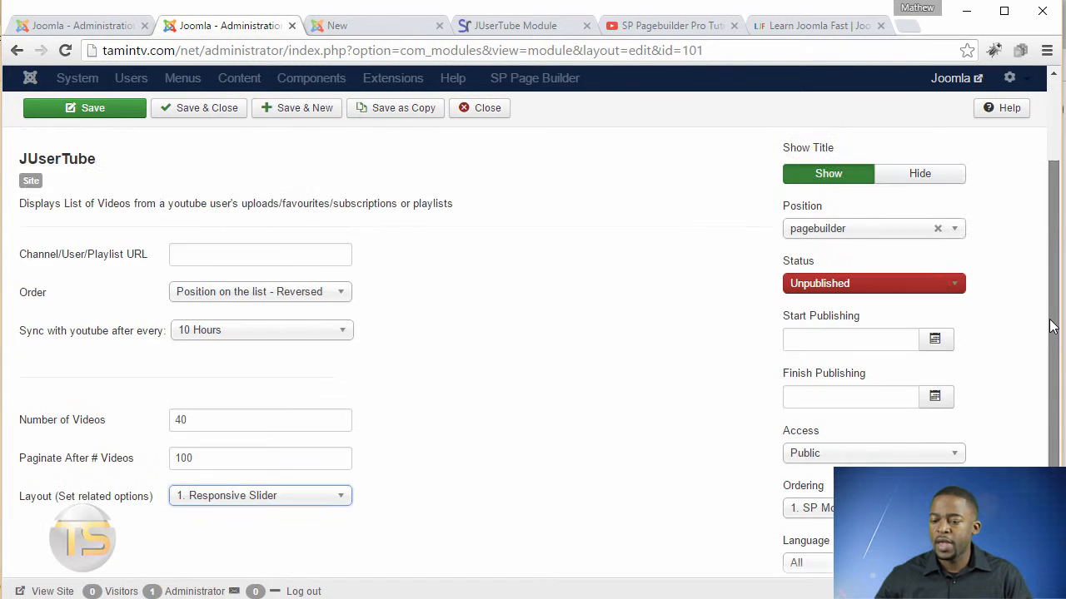
{"action": "left_click", "coordinate": [815, 285]}
{"action": "left_click", "coordinate": [825, 303]}
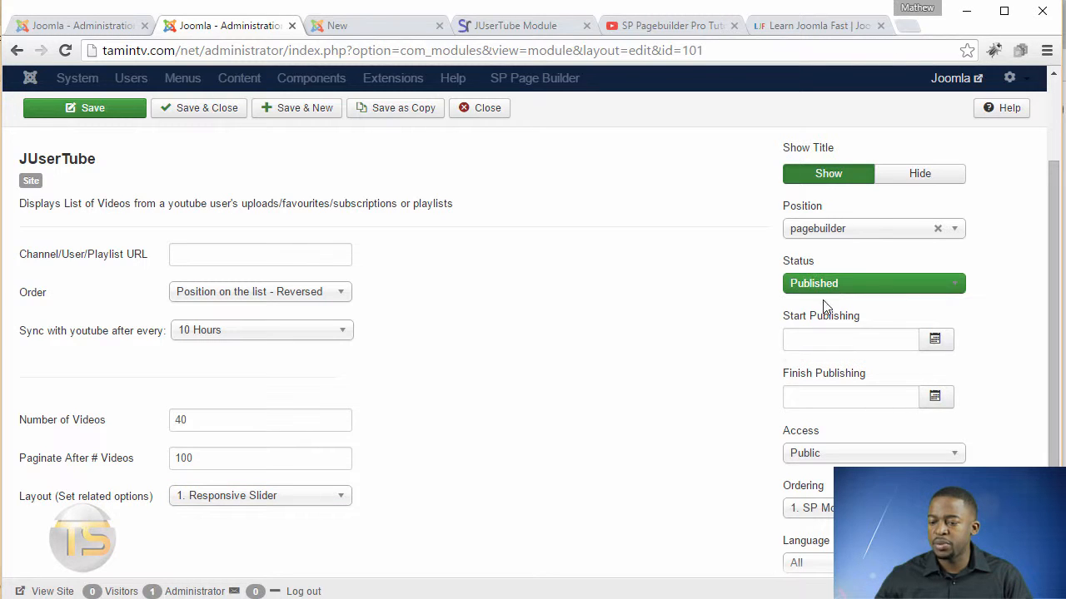
{"action": "left_click", "coordinate": [869, 231]}
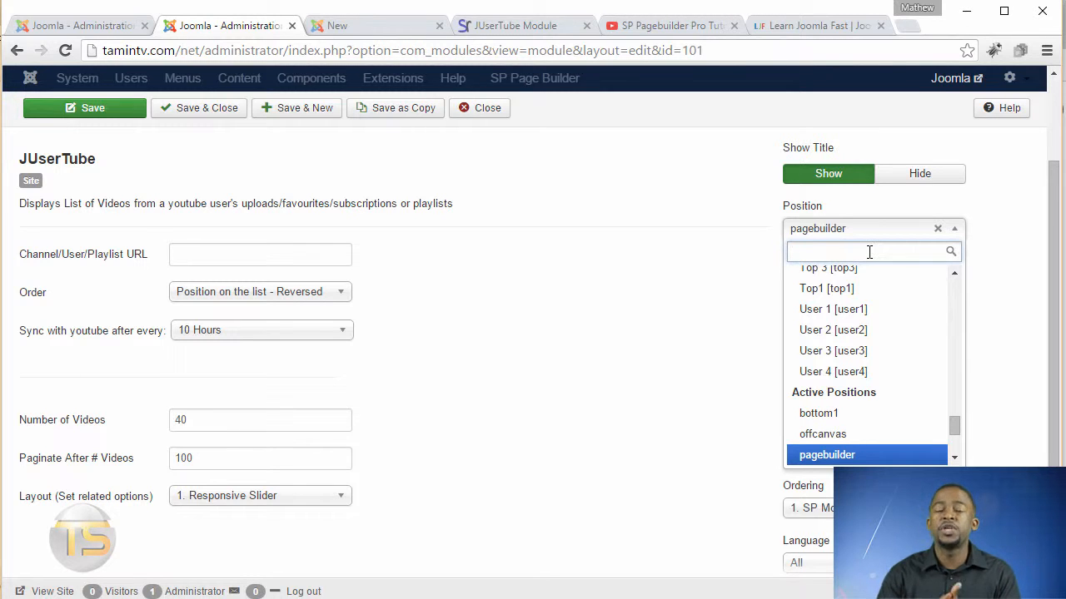
Check the site front end, then open the Templates: Styles manager from the administrator control panel.
{"action": "left_click", "coordinate": [370, 32]}
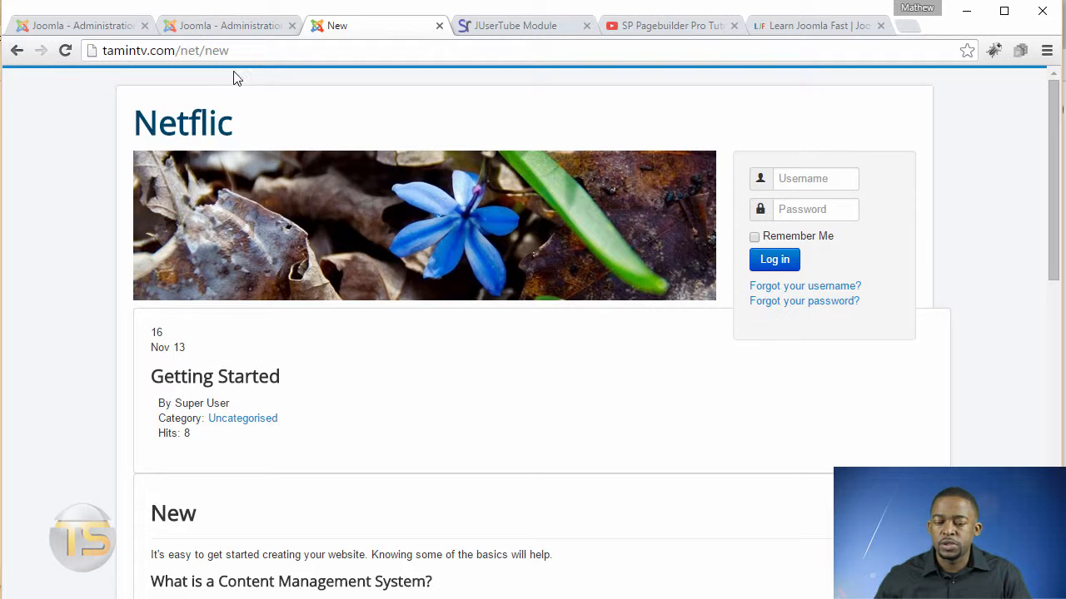
{"action": "left_click", "coordinate": [83, 26]}
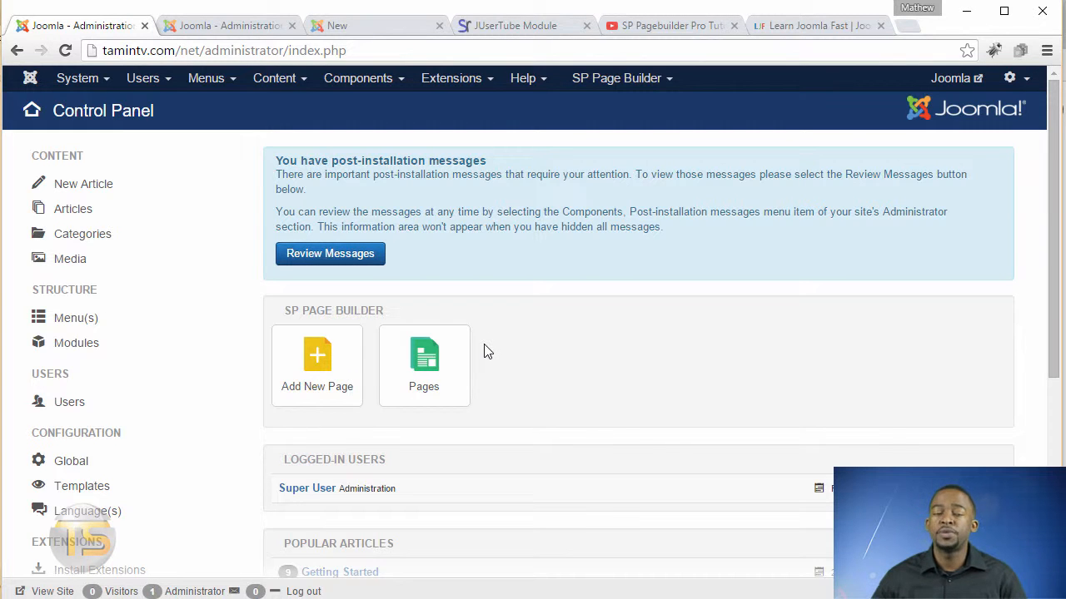
{"action": "left_click", "coordinate": [224, 28]}
{"action": "left_click", "coordinate": [74, 26]}
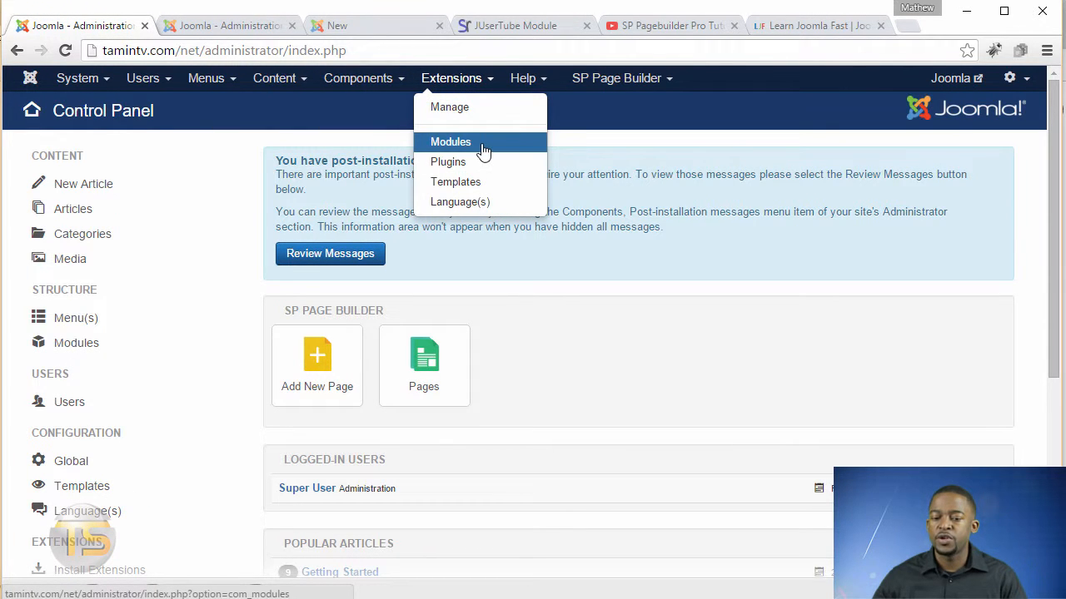
{"action": "left_click", "coordinate": [628, 137]}
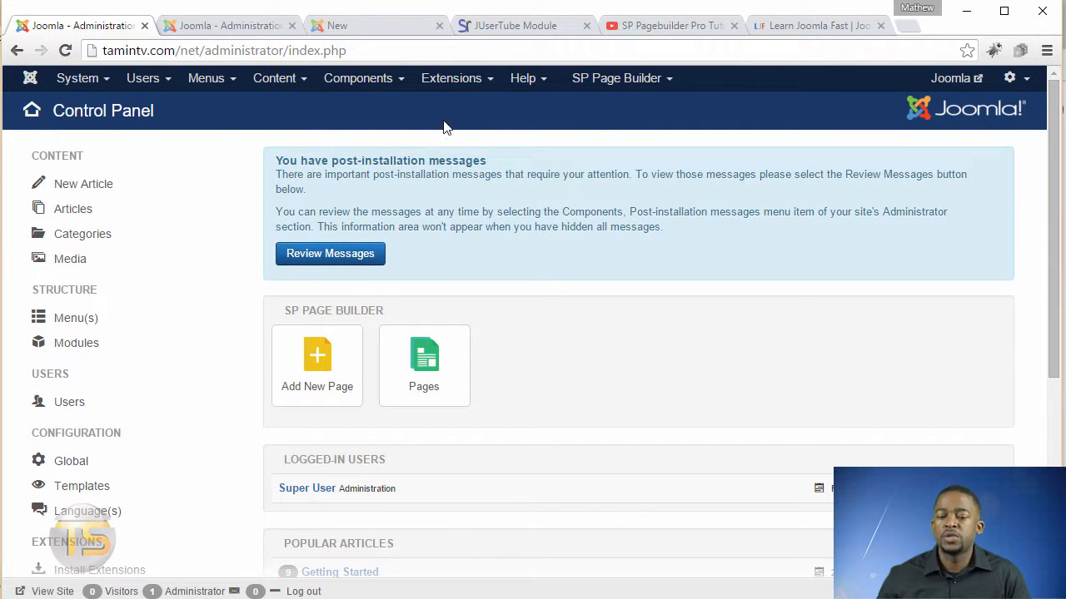
{"action": "left_click", "coordinate": [437, 90]}
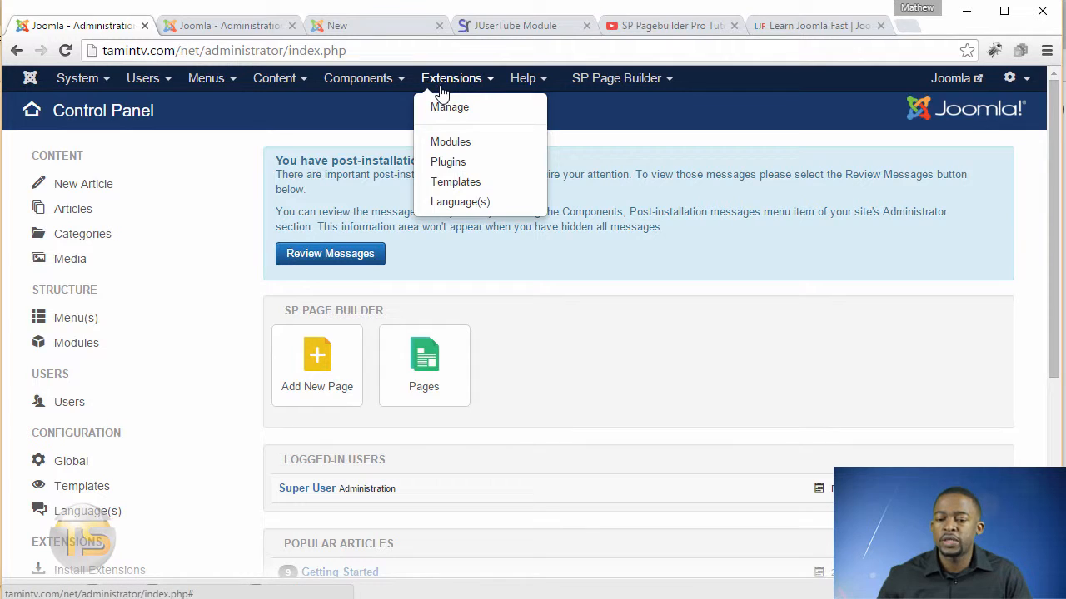
{"action": "left_click", "coordinate": [456, 182]}
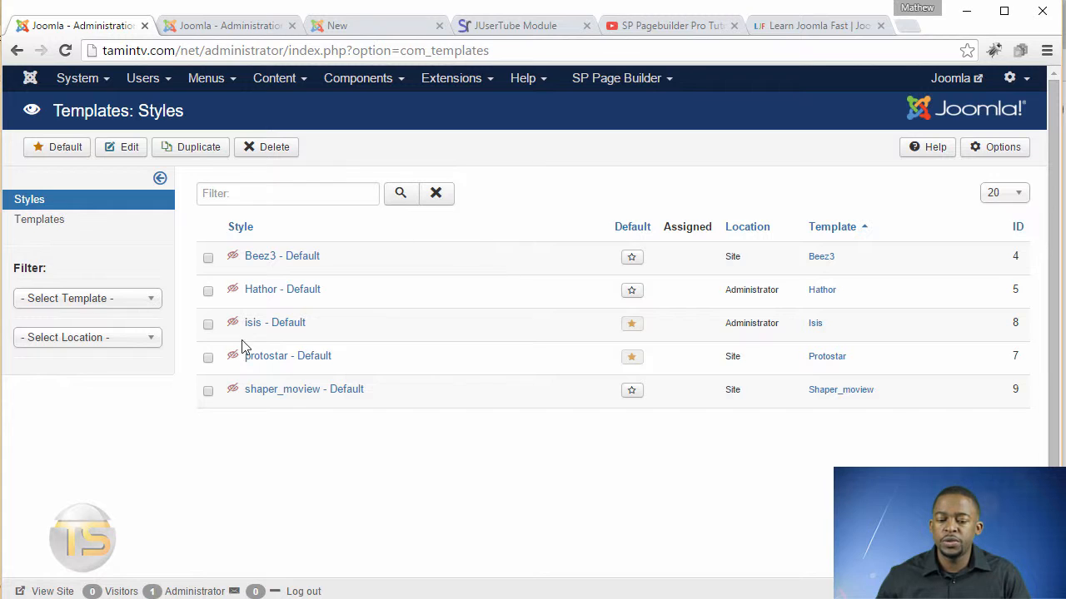
Enable Preview Module Positions in the template options and save and close them.
{"action": "mouse_move", "coordinate": [233, 358]}
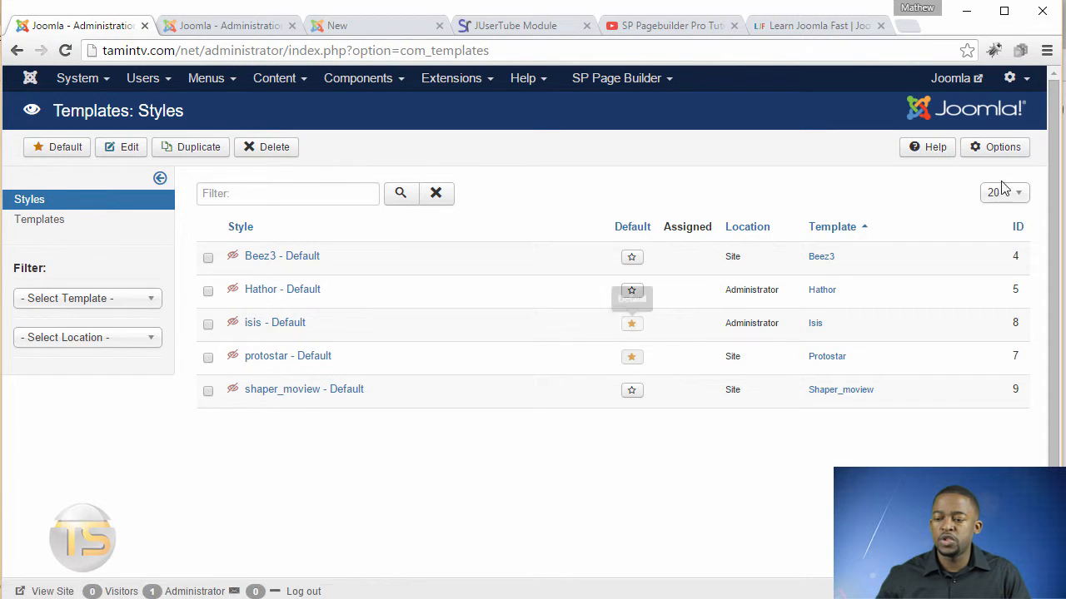
{"action": "left_click", "coordinate": [999, 148]}
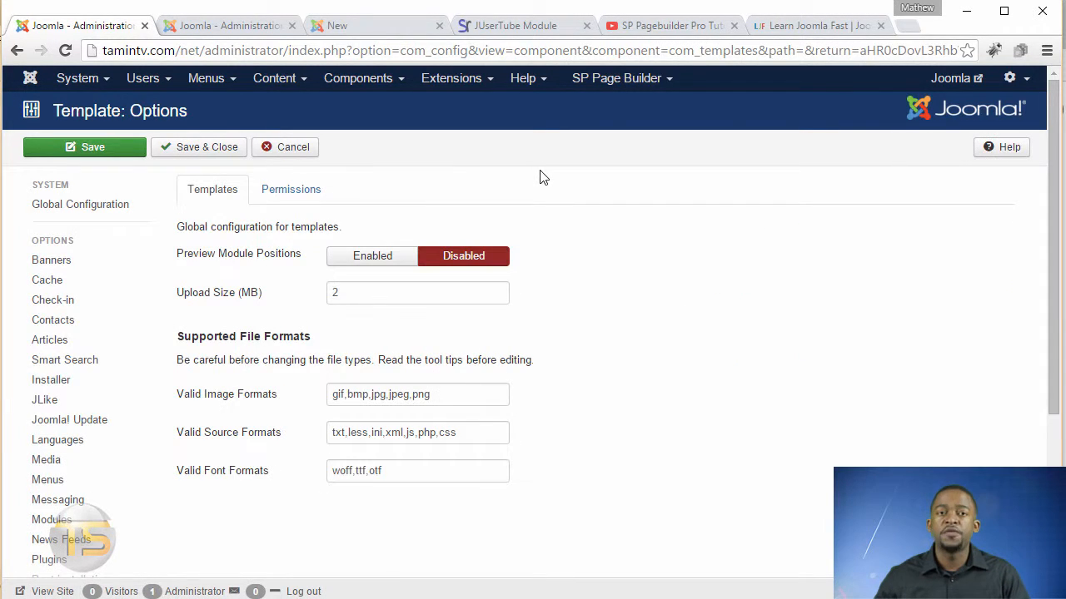
{"action": "mouse_move", "coordinate": [207, 263]}
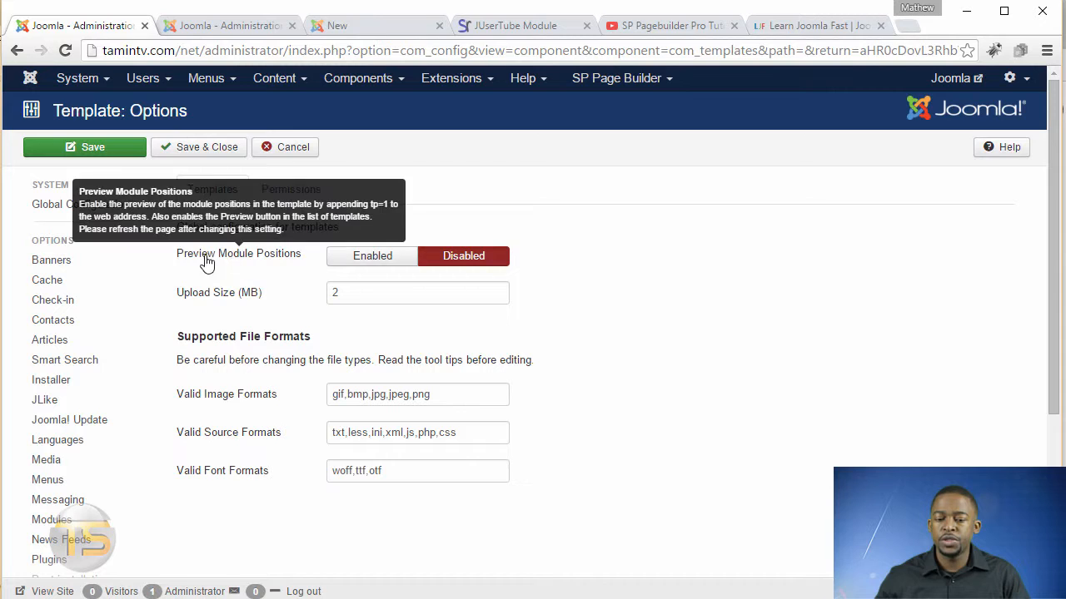
{"action": "left_click", "coordinate": [358, 262]}
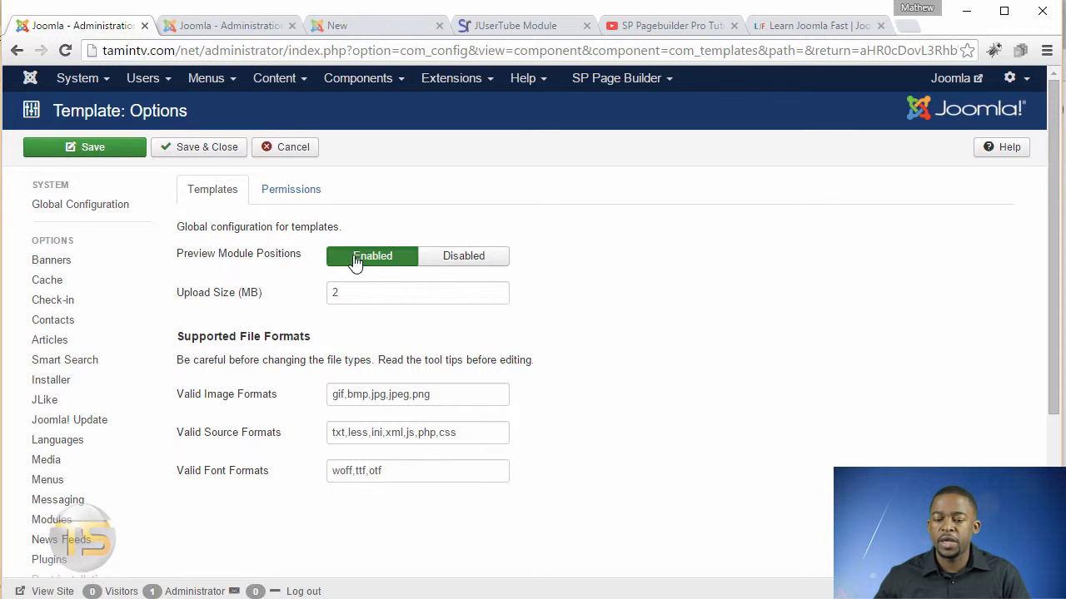
{"action": "left_click", "coordinate": [208, 155]}
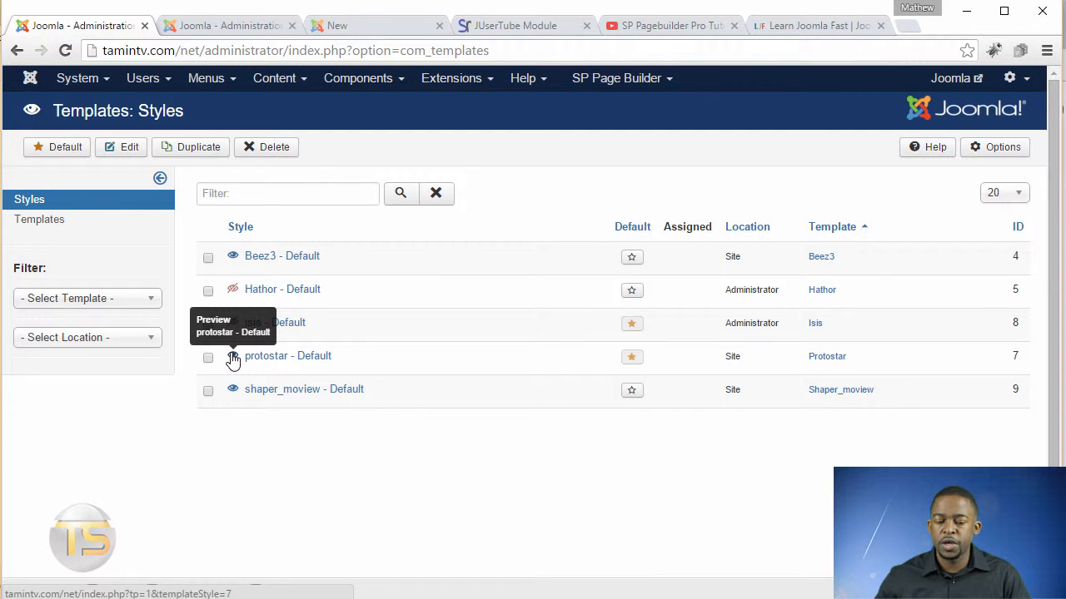
Preview the protostar template's module positions on the front end, scroll through the page, and close the preview tab.
{"action": "left_click", "coordinate": [233, 358]}
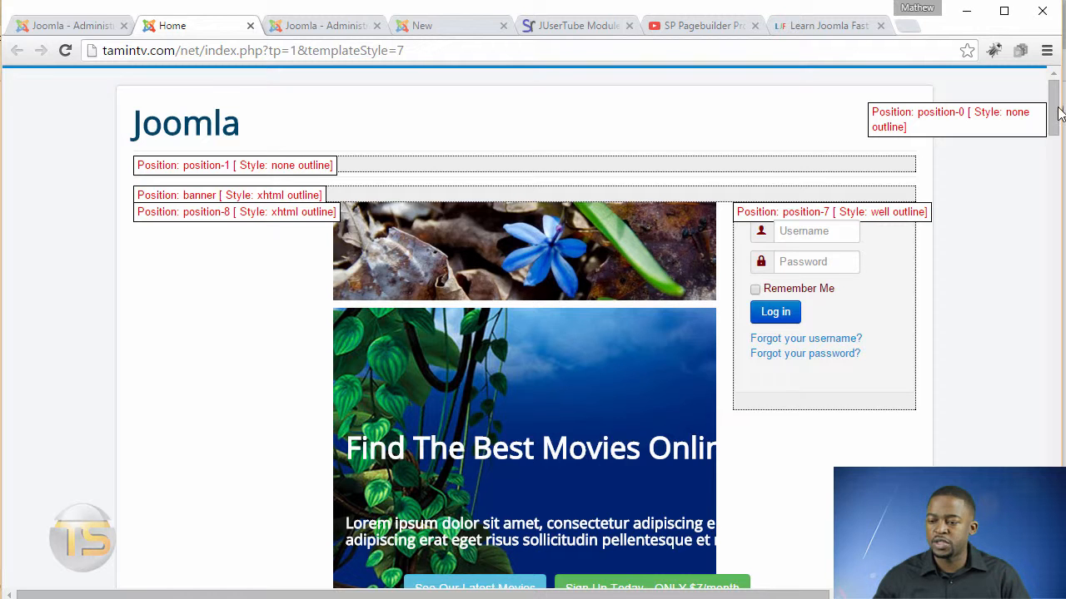
{"action": "scroll", "coordinate": [1055, 198], "scroll_direction": "down", "scroll_amount": 2}
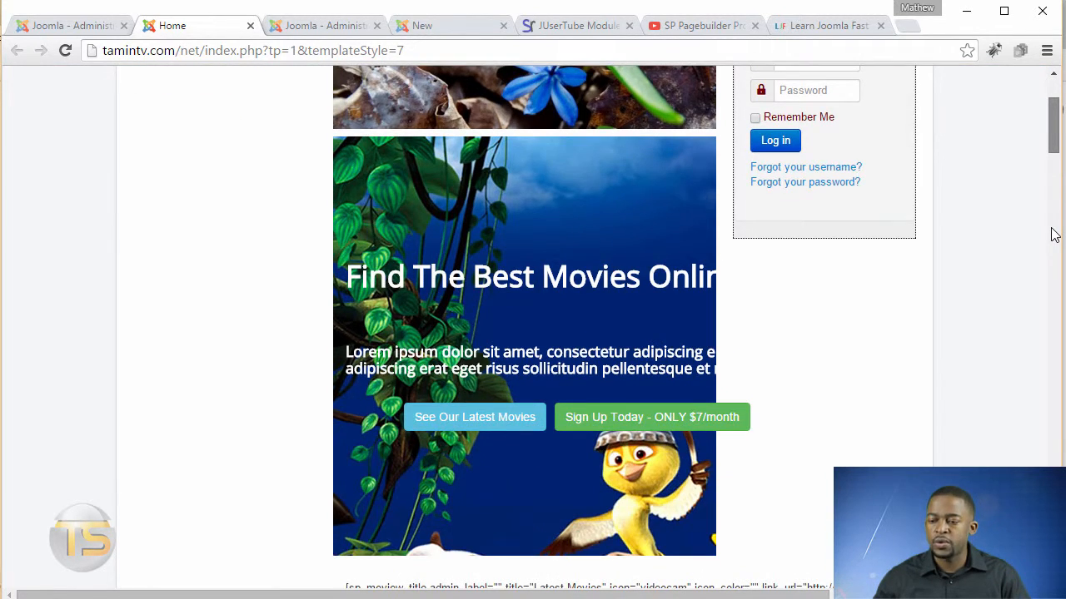
{"action": "scroll", "coordinate": [1053, 234], "scroll_direction": "down", "scroll_amount": 8}
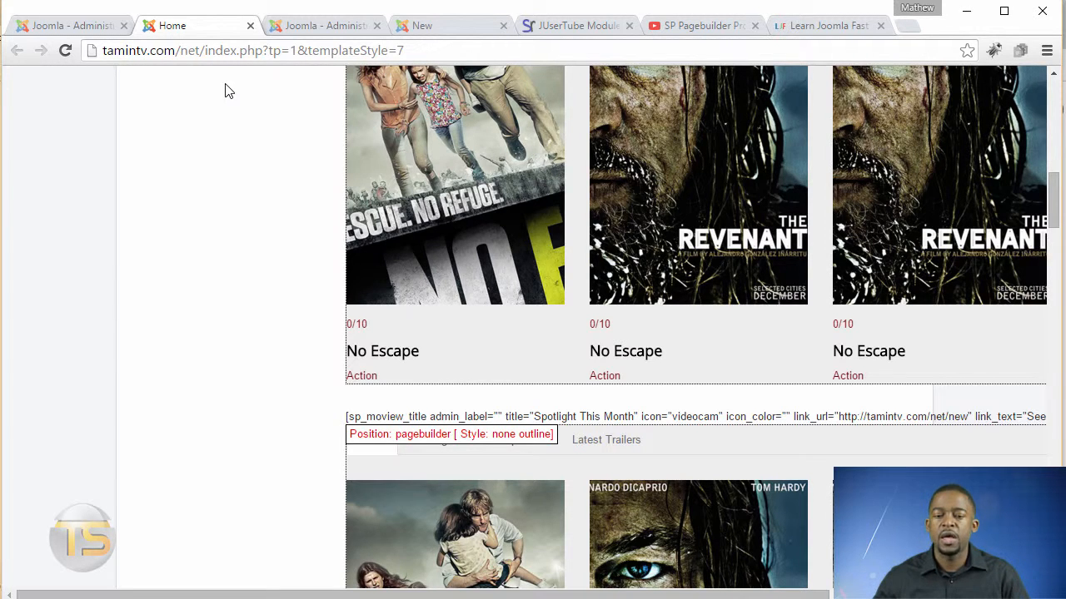
{"action": "left_click", "coordinate": [250, 26]}
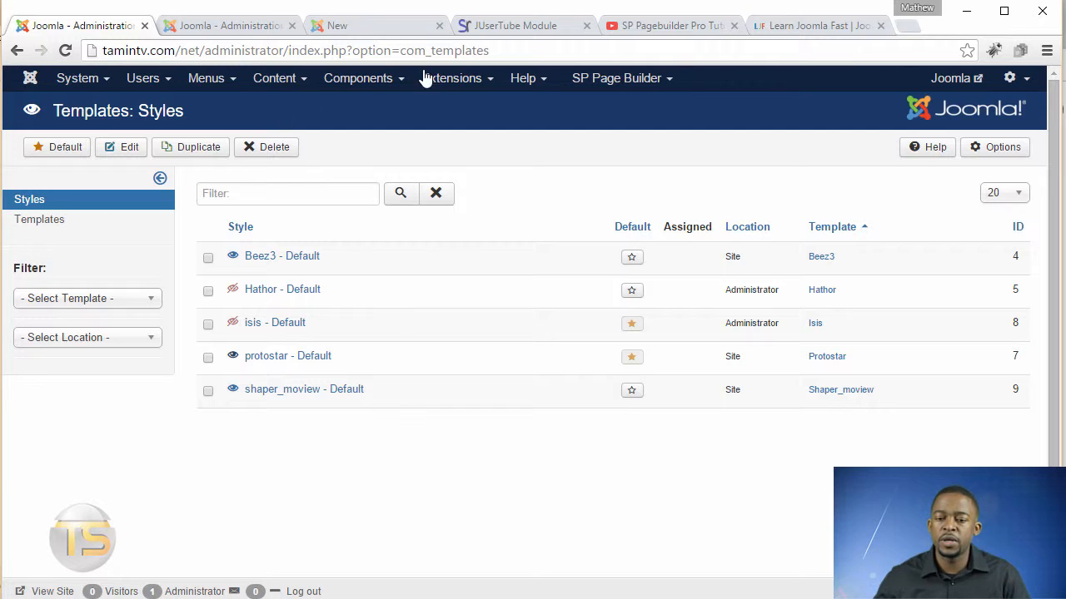
Copy the YouTube playlist's URL and paste it into the module's Channel/User/Playlist URL field.
{"action": "left_click", "coordinate": [232, 31]}
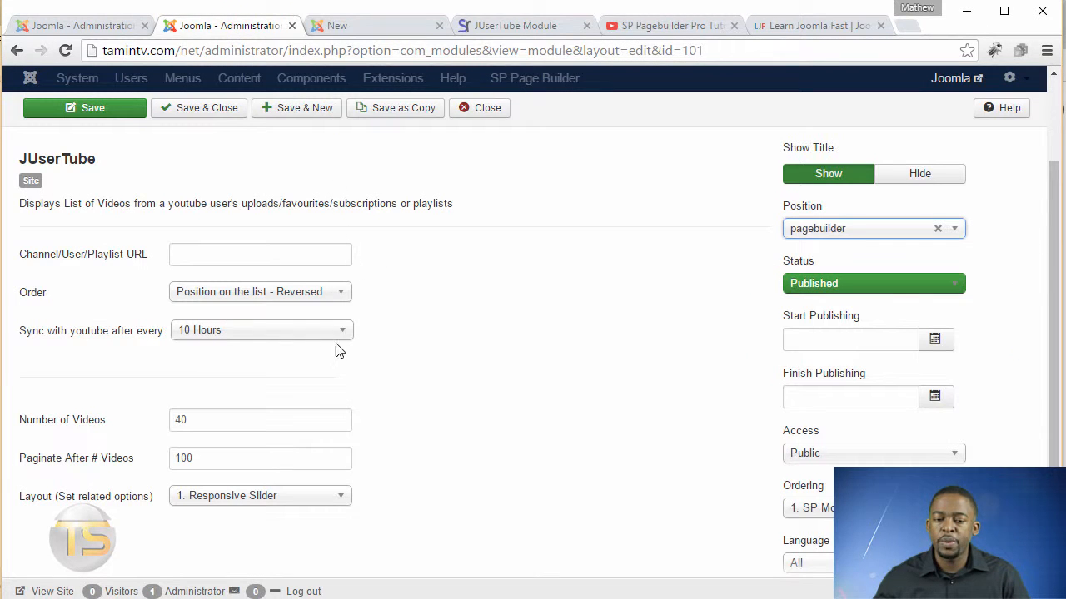
{"action": "left_click", "coordinate": [189, 255]}
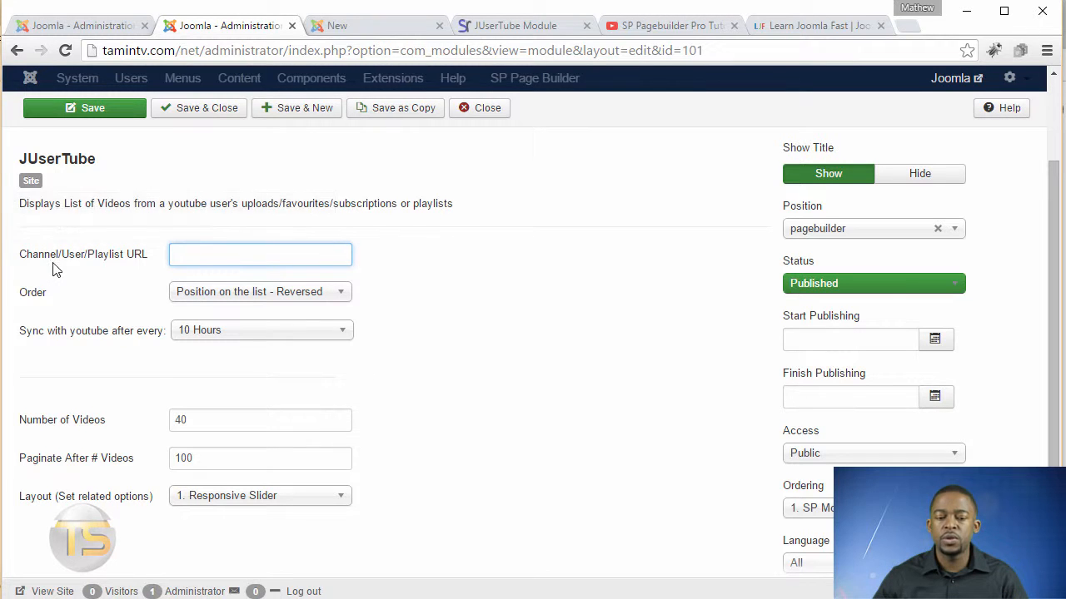
{"action": "mouse_move", "coordinate": [73, 265]}
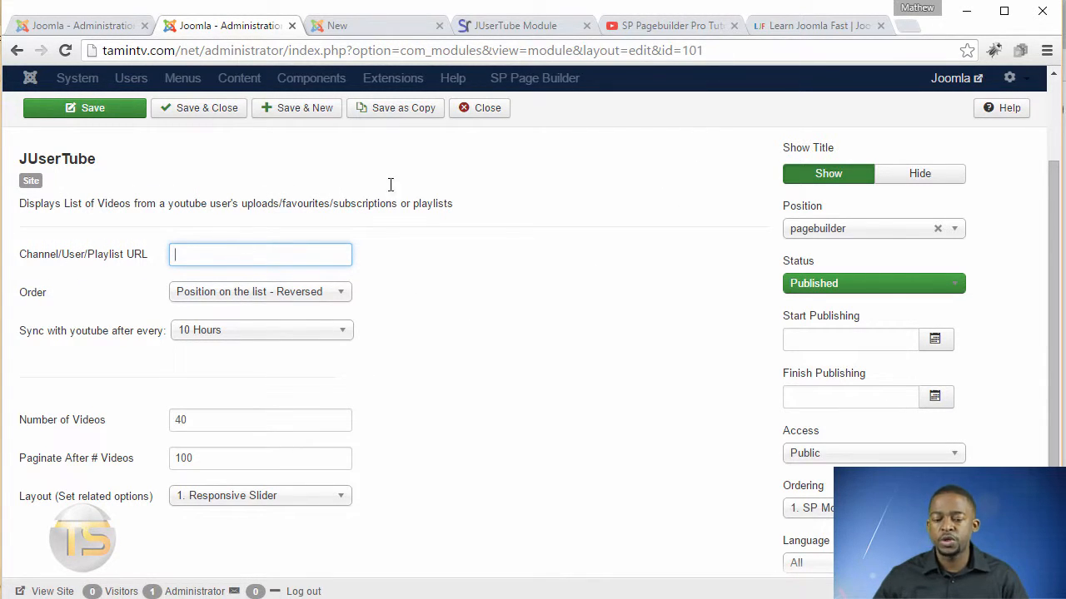
{"action": "left_click", "coordinate": [672, 26]}
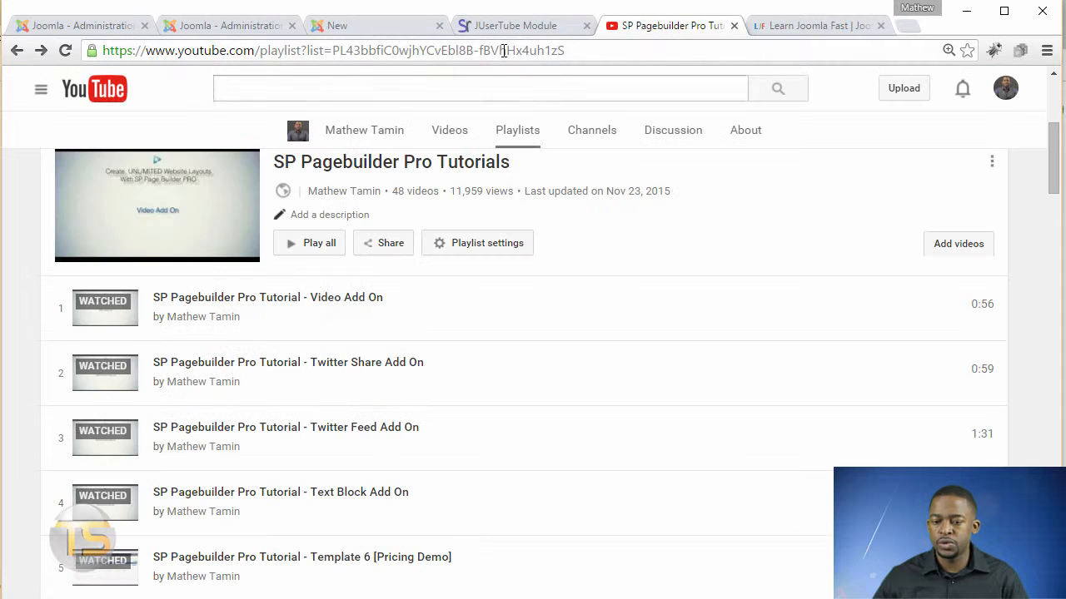
{"action": "left_click", "coordinate": [504, 51]}
{"action": "right_click", "coordinate": [503, 51]}
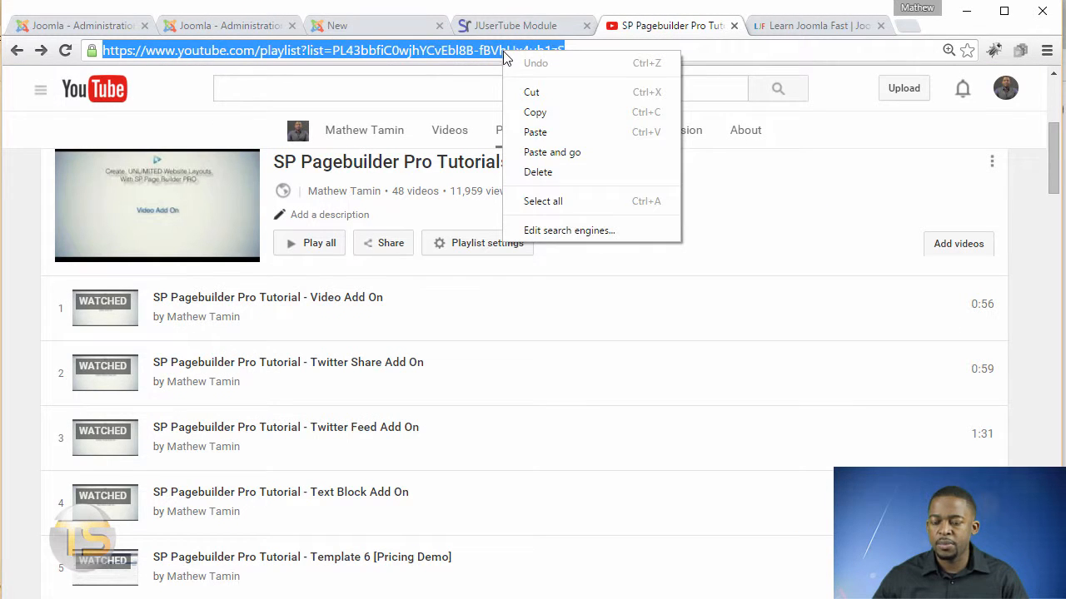
{"action": "left_click", "coordinate": [546, 112]}
{"action": "left_click", "coordinate": [191, 26]}
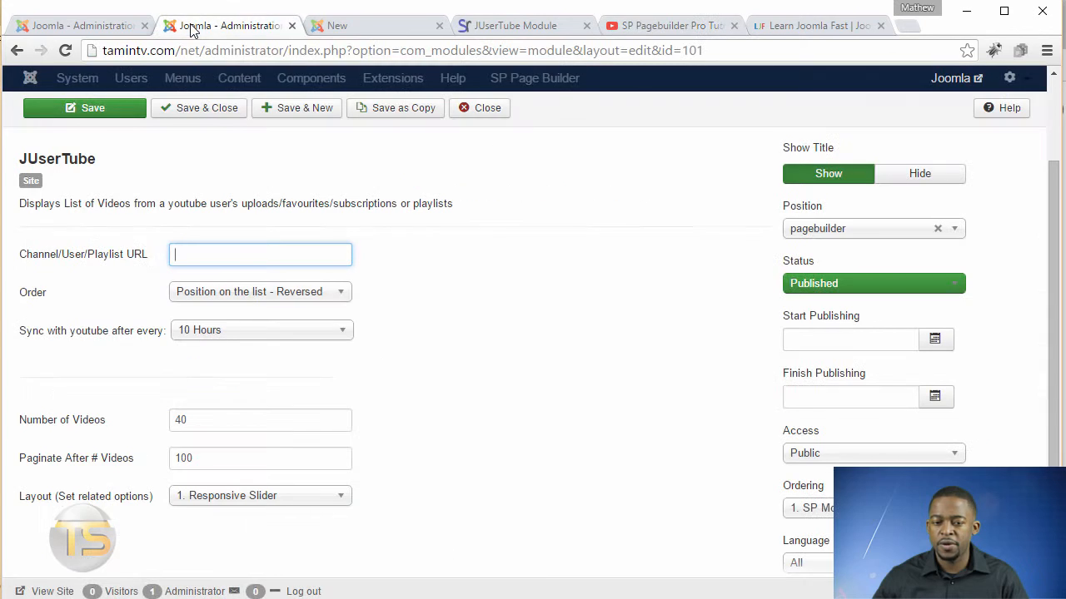
{"action": "right_click", "coordinate": [228, 255]}
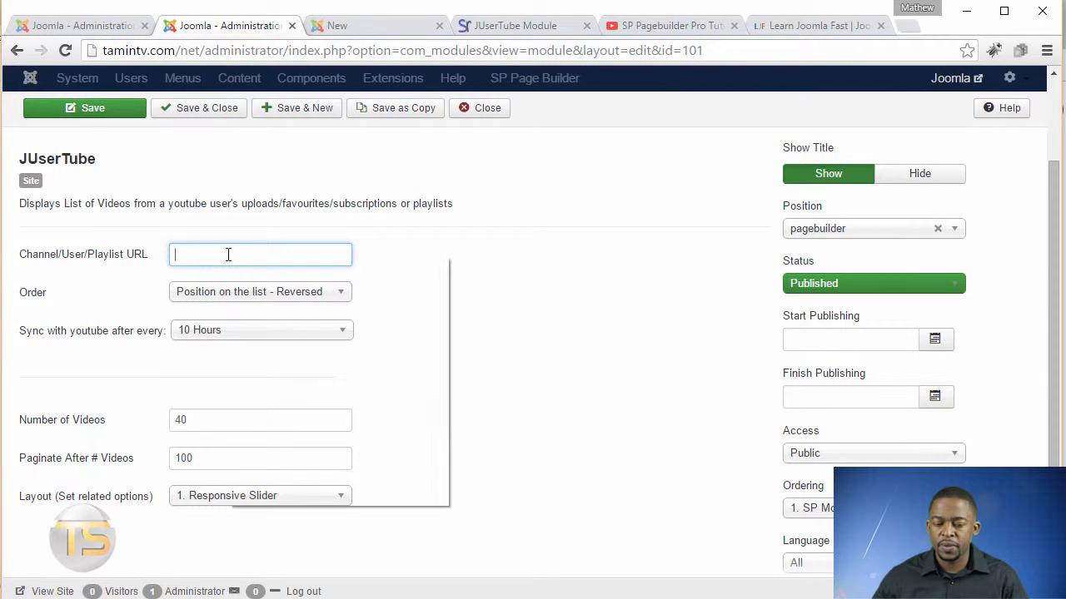
{"action": "left_click", "coordinate": [266, 353]}
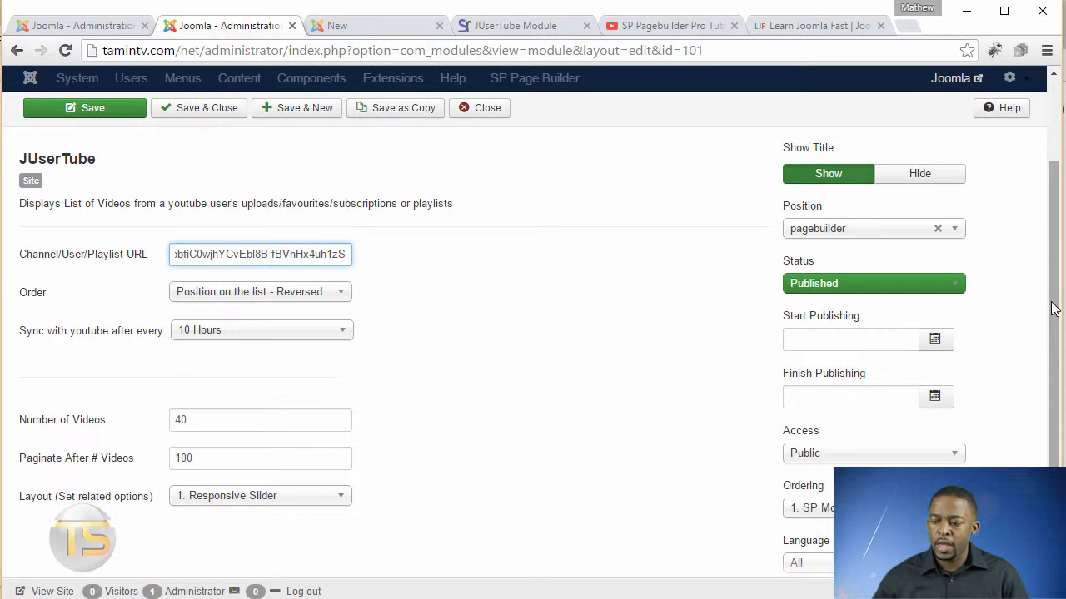
Review the Thumb Grid, Thumb with Description and Common layout options, then return to the Module settings.
{"action": "scroll", "coordinate": [1054, 333], "scroll_direction": "down", "scroll_amount": 1}
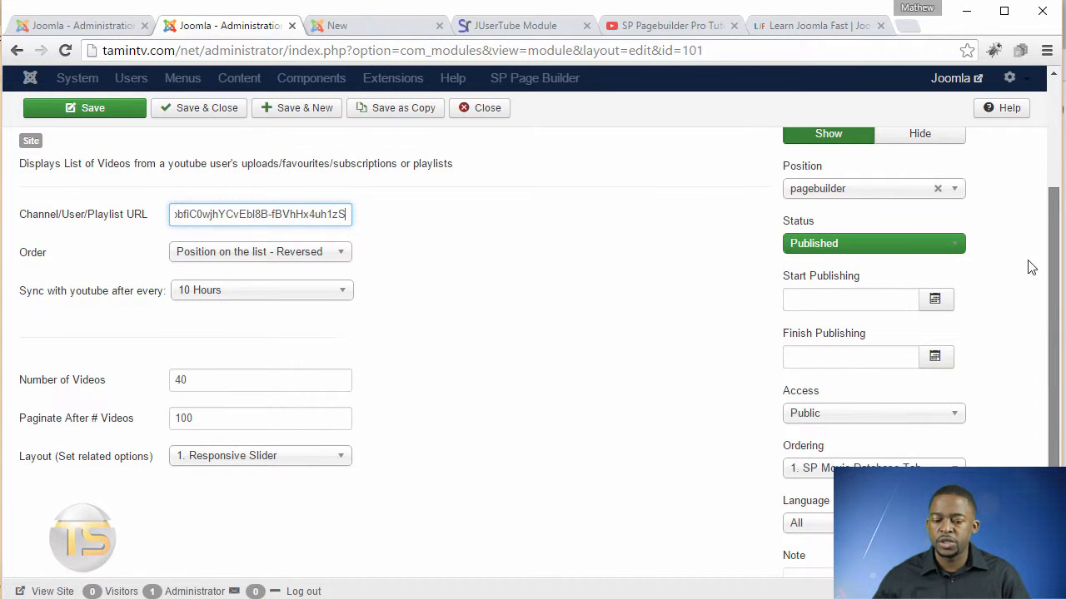
{"action": "scroll", "coordinate": [1029, 262], "scroll_direction": "up", "scroll_amount": 2}
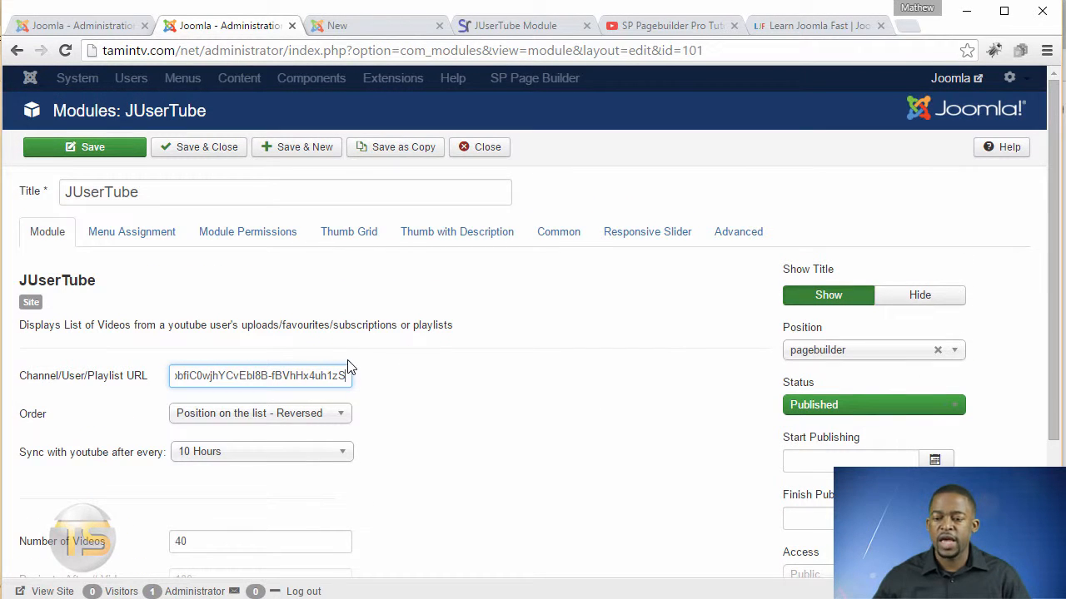
{"action": "left_click", "coordinate": [361, 247]}
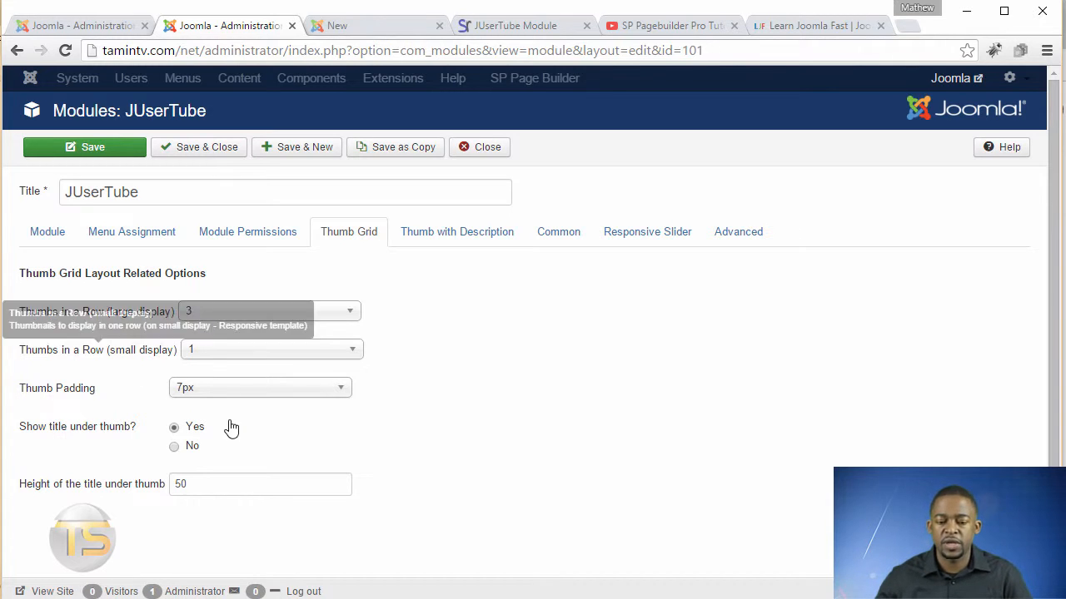
{"action": "left_click", "coordinate": [258, 390]}
{"action": "left_click", "coordinate": [259, 391]}
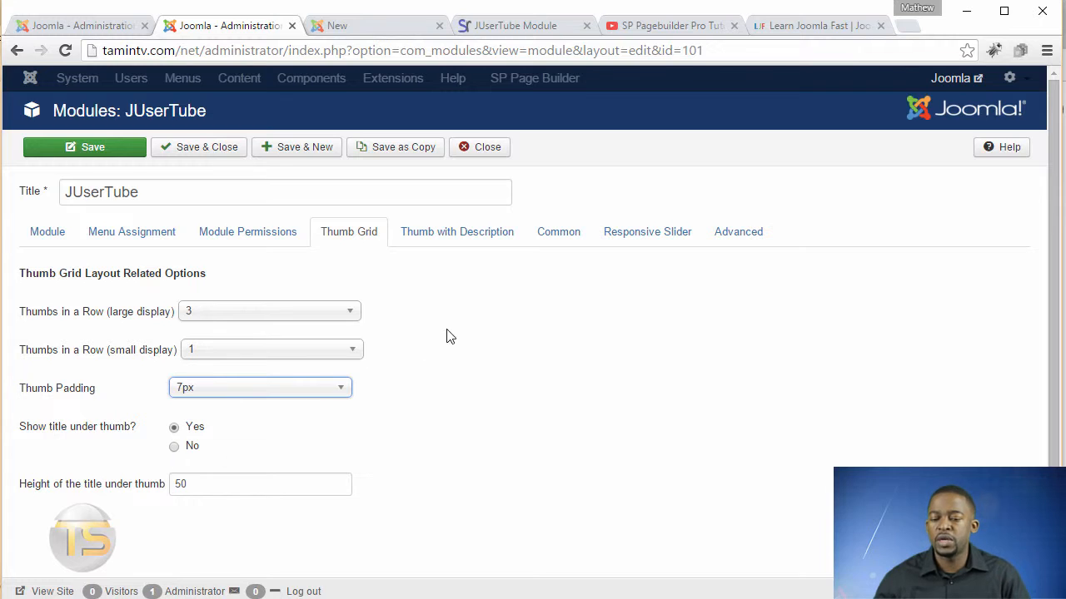
{"action": "left_click", "coordinate": [454, 235]}
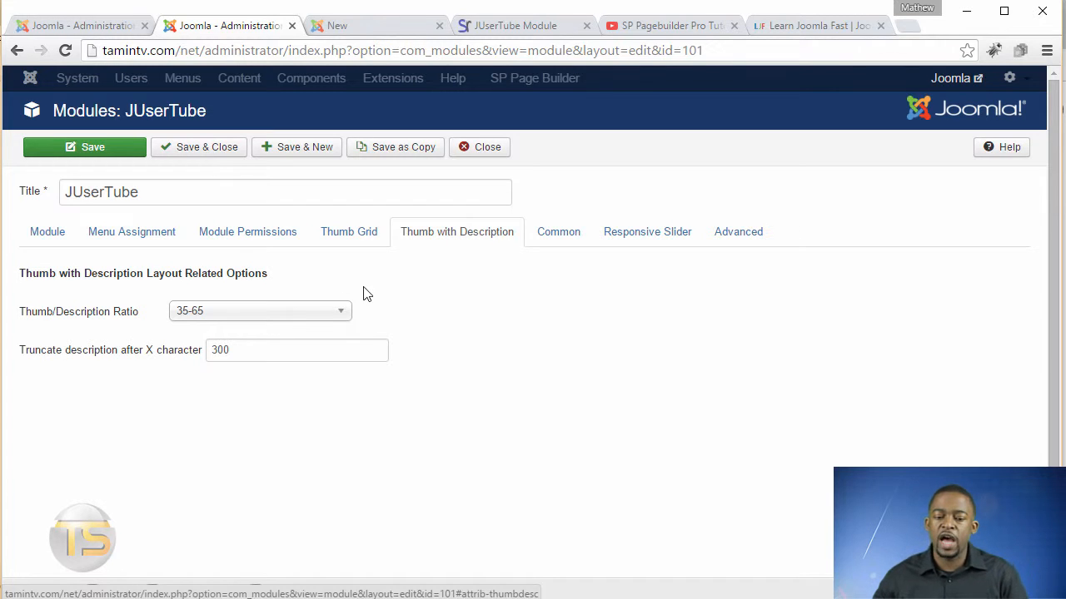
{"action": "left_click", "coordinate": [300, 315]}
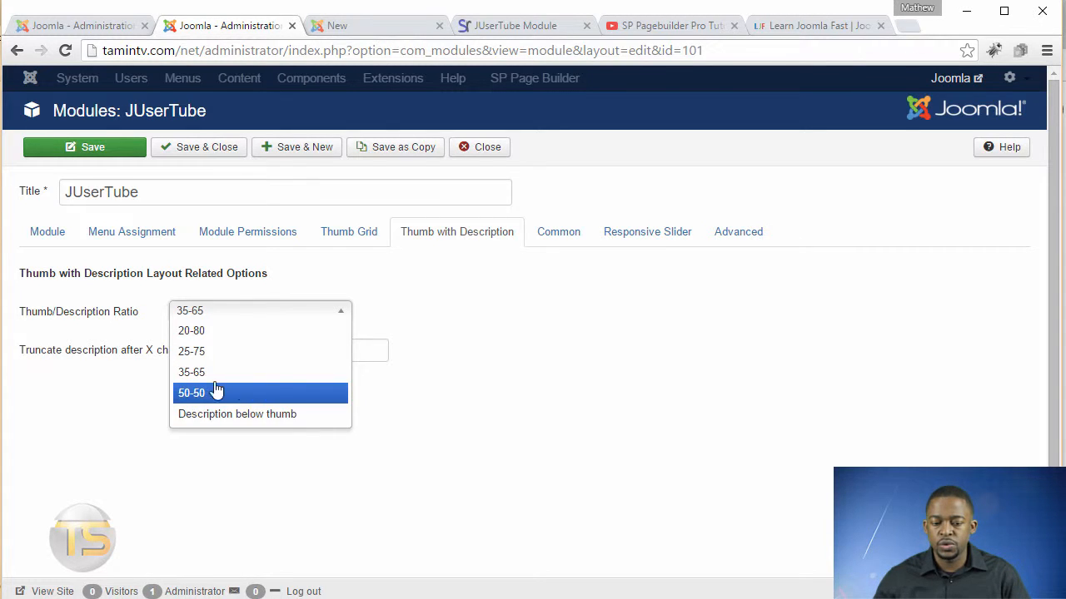
{"action": "left_click", "coordinate": [504, 398]}
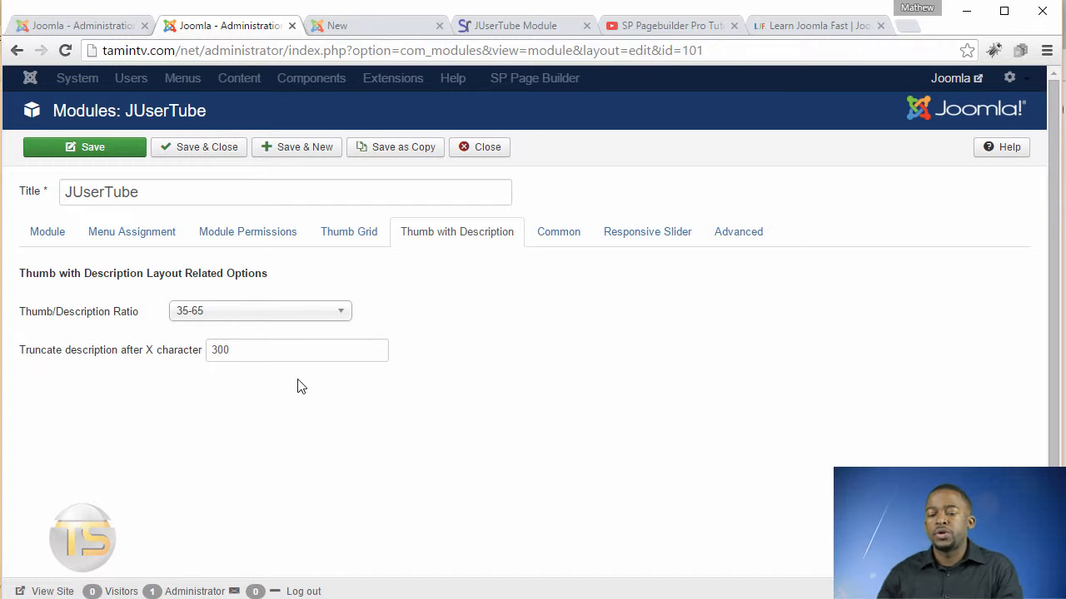
{"action": "left_click", "coordinate": [551, 236]}
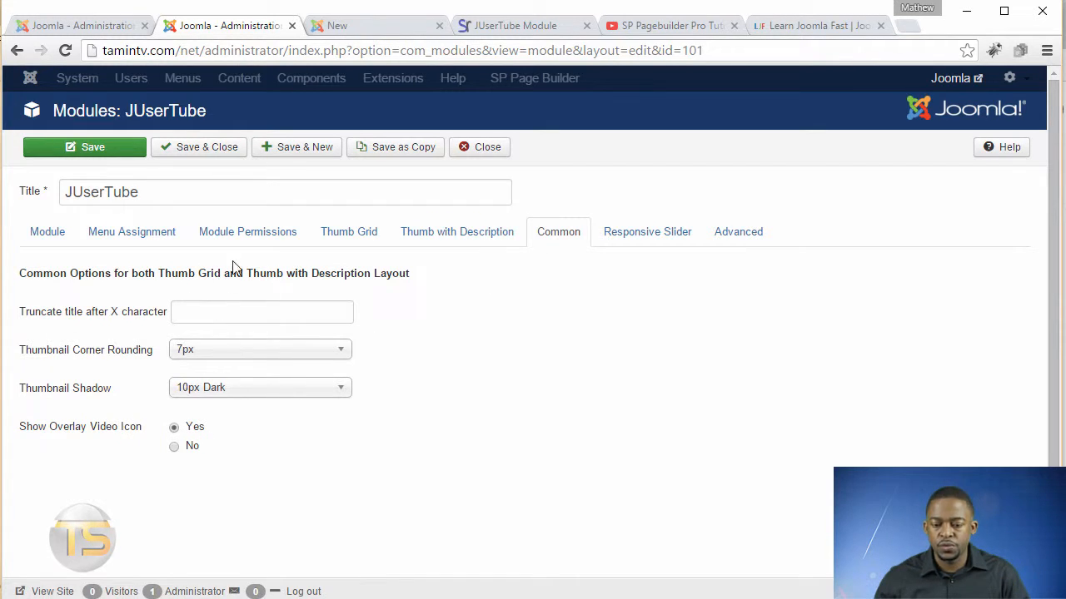
{"action": "left_click", "coordinate": [629, 250]}
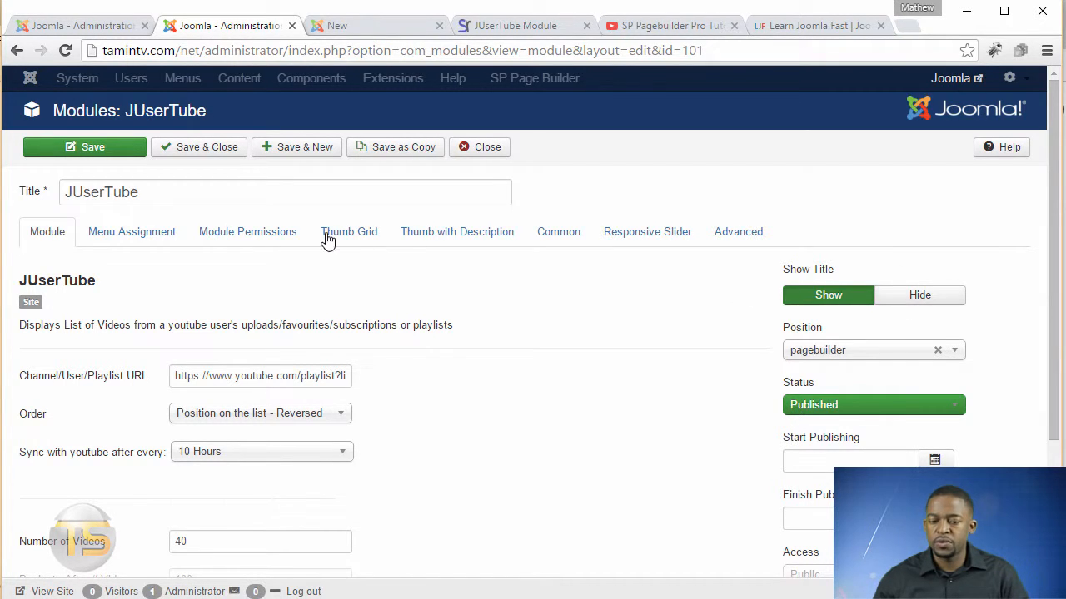
Try assigning the module only on the selected menu pages.
{"action": "left_click_drag", "start_coordinate": [144, 196], "coordinate": [107, 196]}
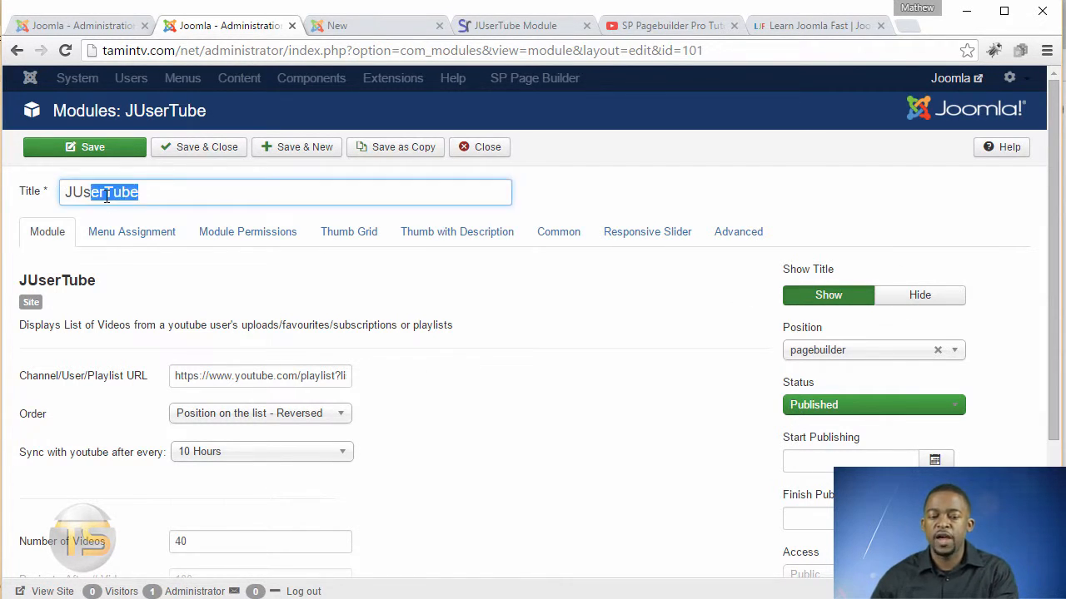
{"action": "left_click", "coordinate": [108, 197]}
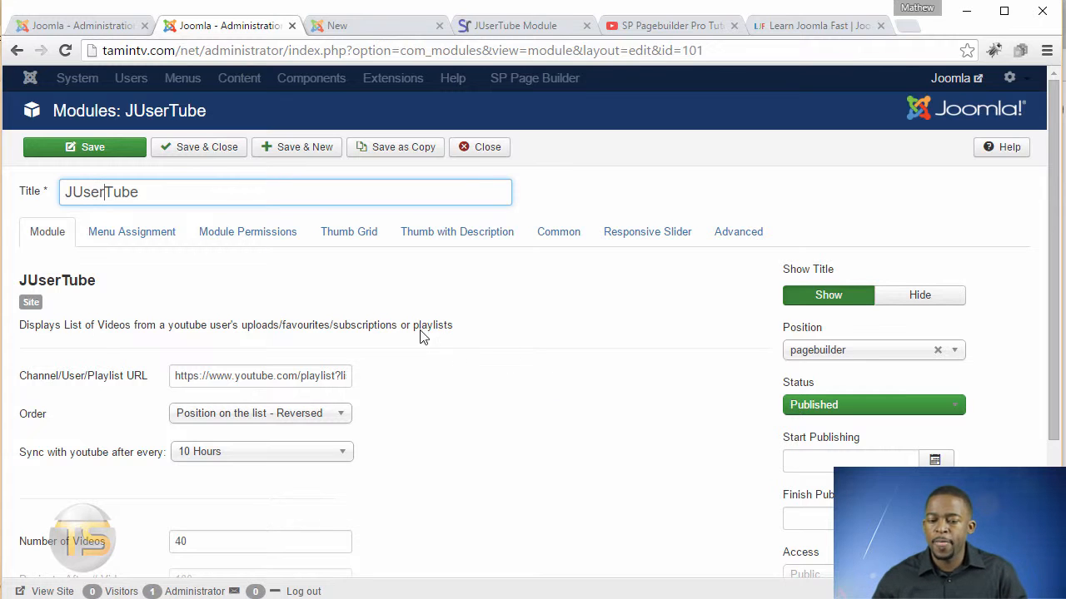
{"action": "left_click", "coordinate": [155, 234]}
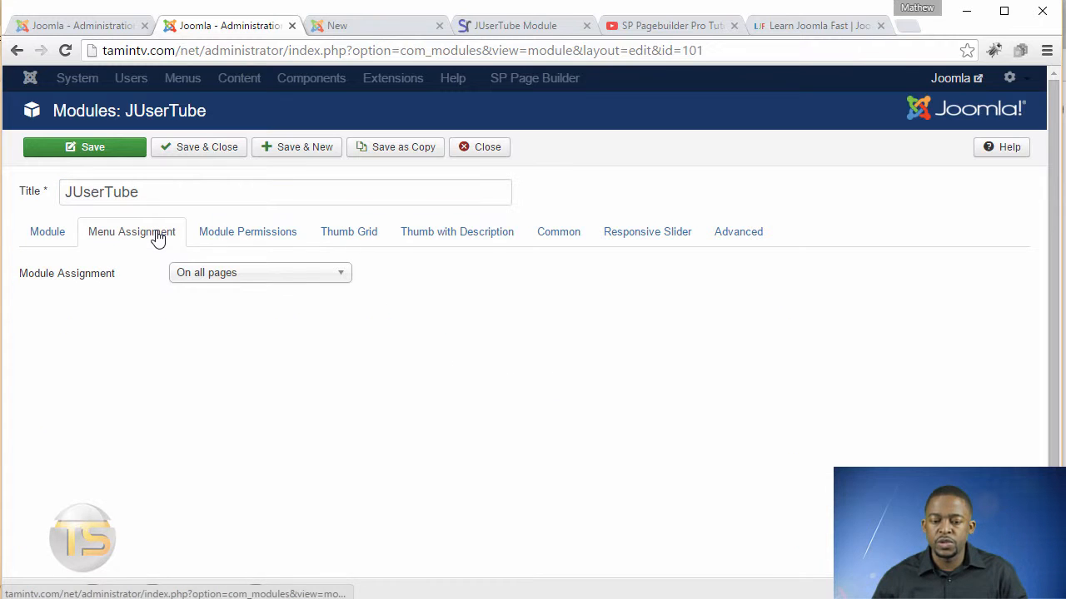
{"action": "left_click", "coordinate": [236, 283]}
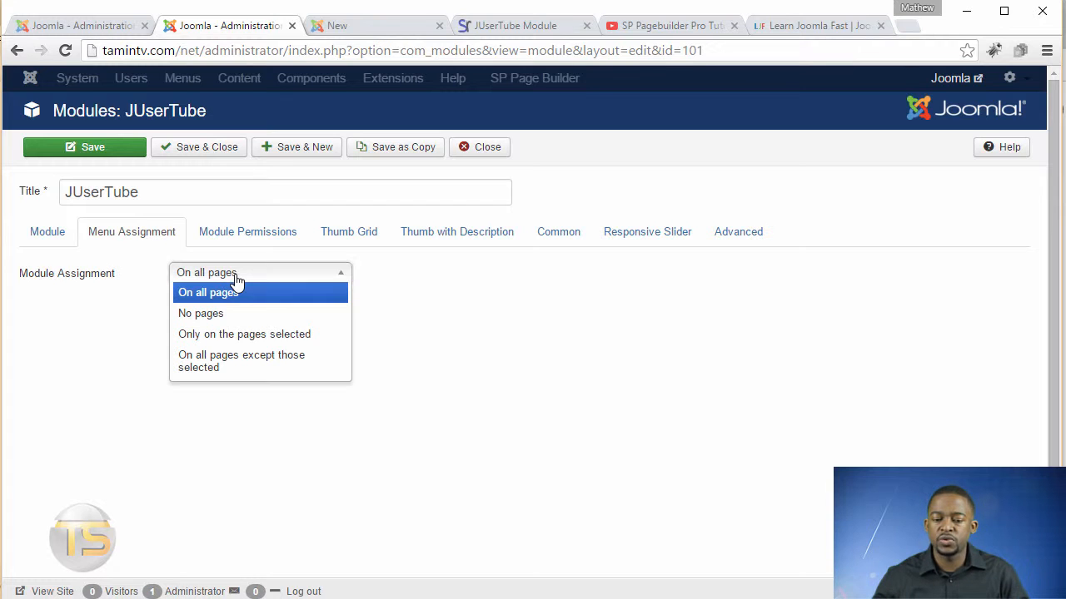
{"action": "left_click", "coordinate": [246, 336]}
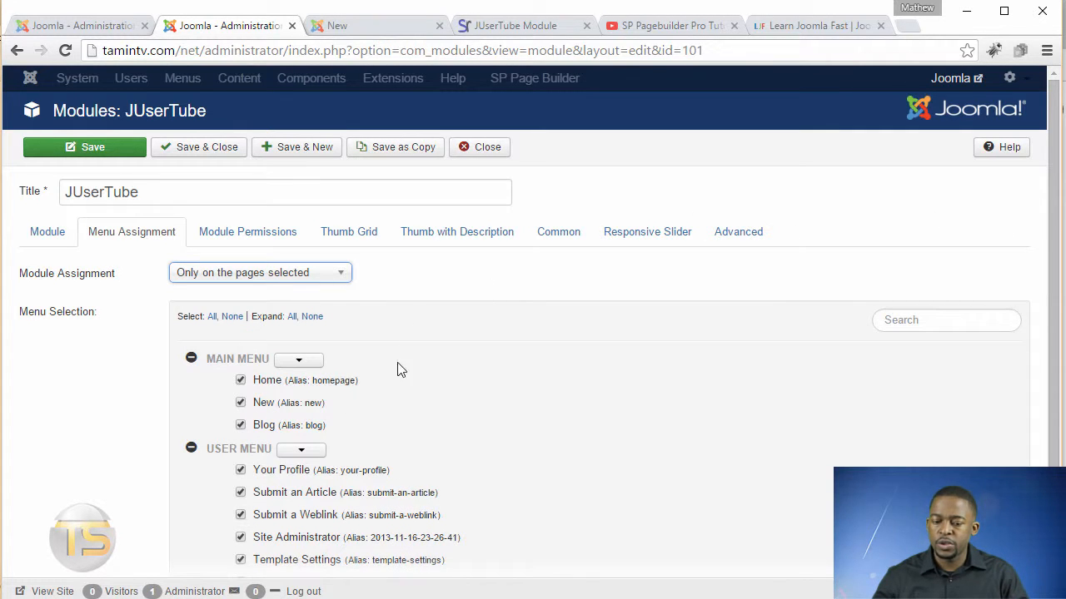
Set the module assignment to On all pages and save the module.
{"action": "left_click", "coordinate": [268, 276]}
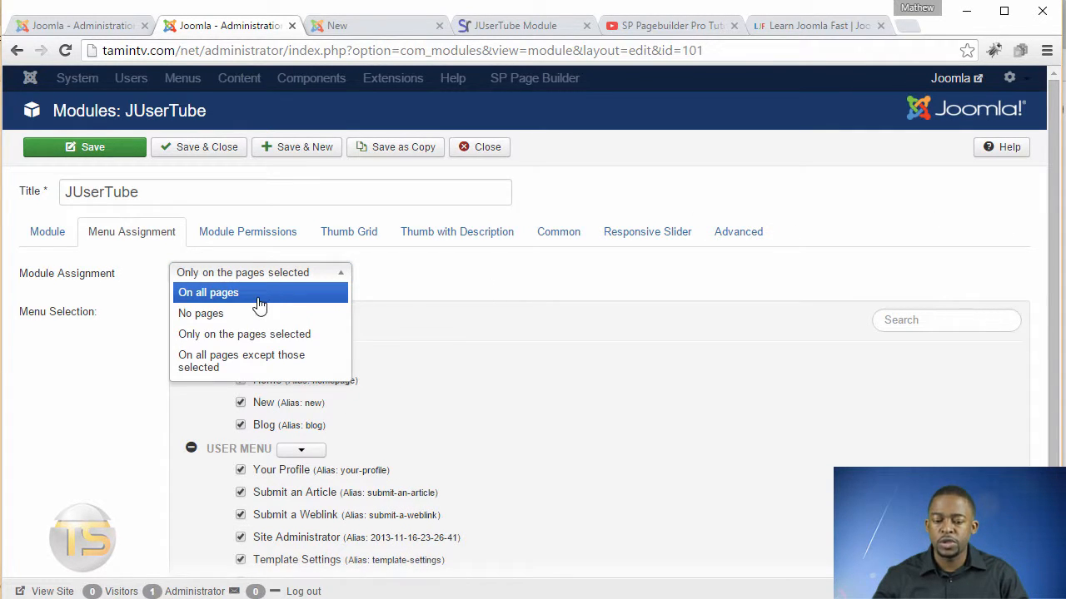
{"action": "left_click", "coordinate": [258, 297]}
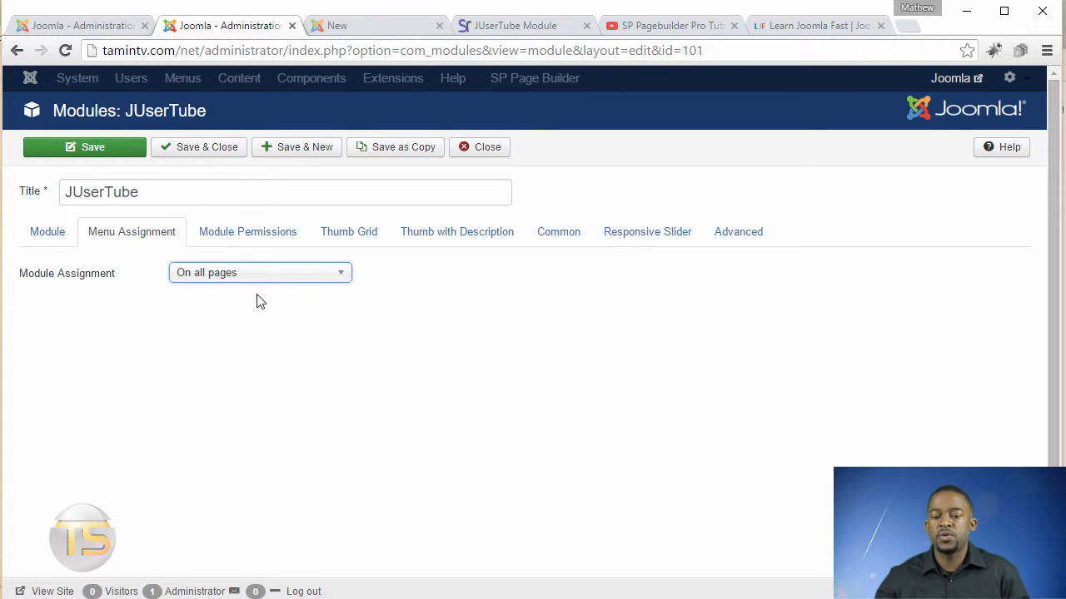
{"action": "left_click", "coordinate": [114, 152]}
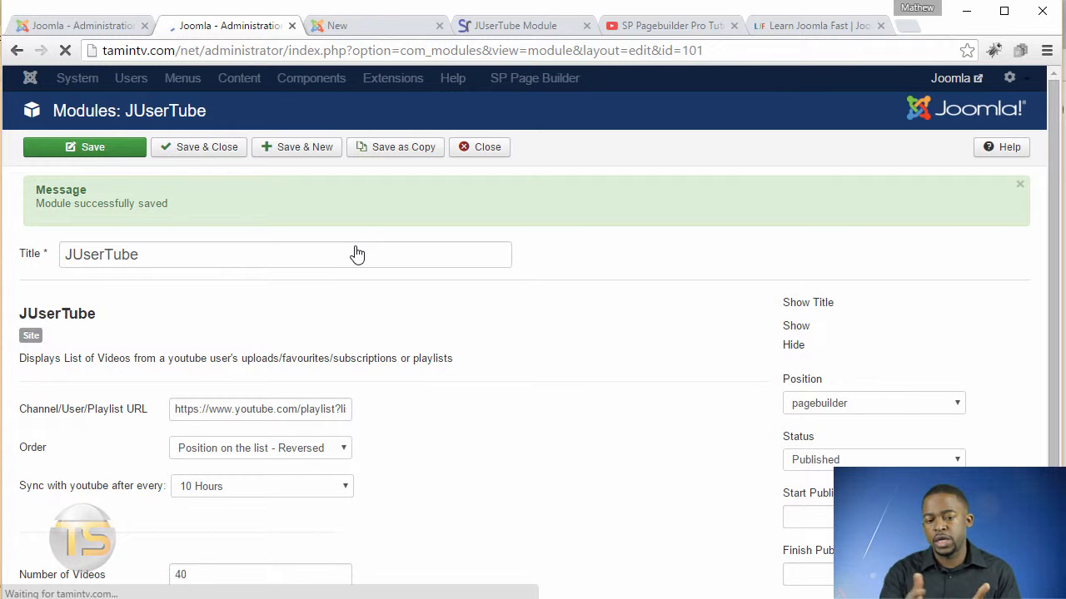
Check the front-end page, then change the module's position to position-3 and save it.
{"action": "left_click", "coordinate": [367, 28]}
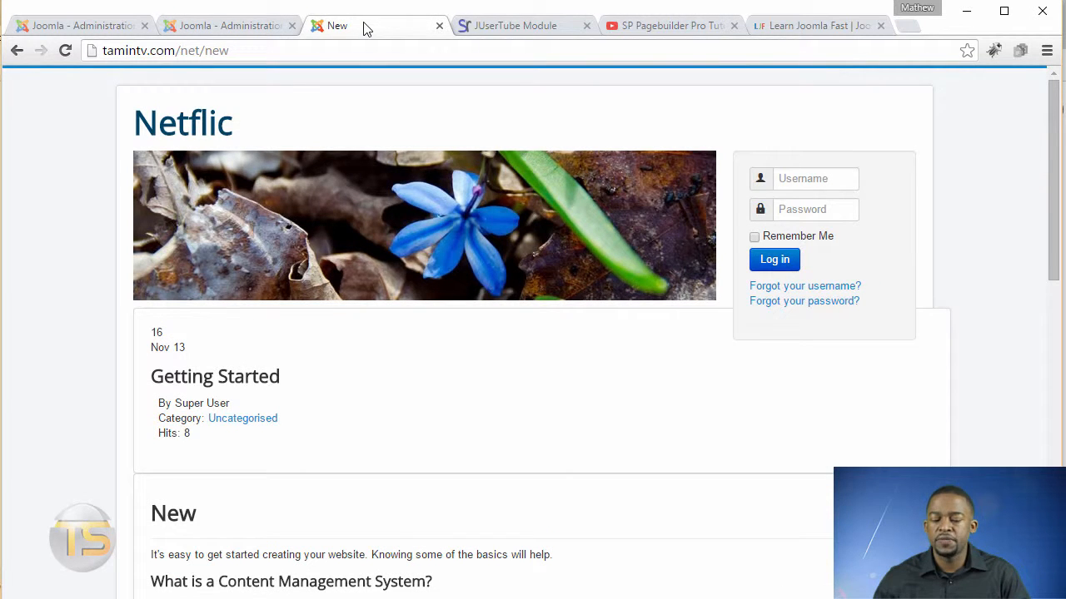
{"action": "left_click", "coordinate": [240, 27]}
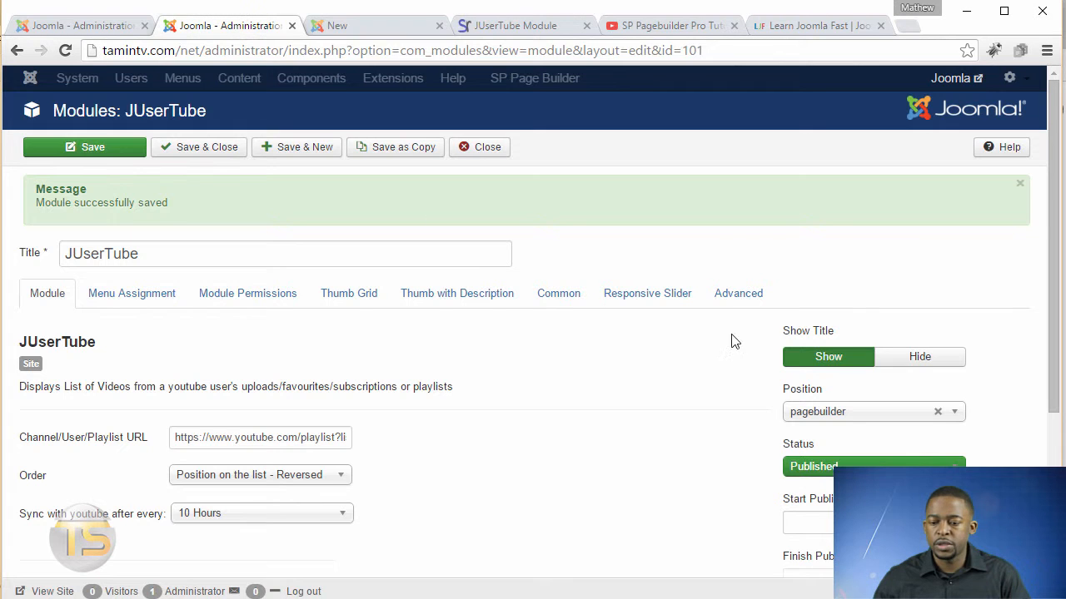
{"action": "left_click", "coordinate": [840, 411]}
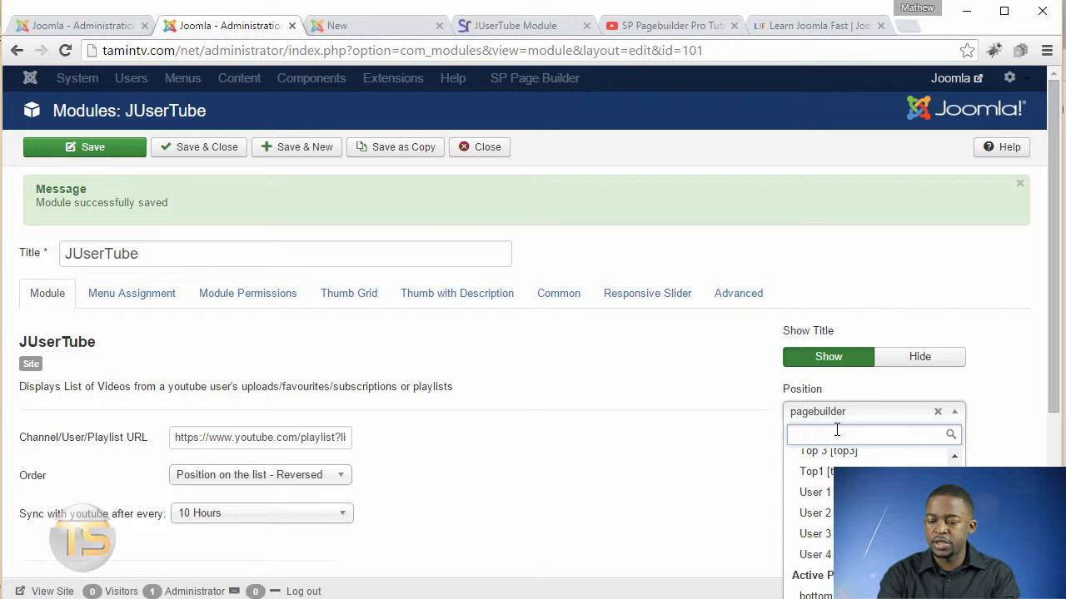
{"action": "type", "text": "position"}
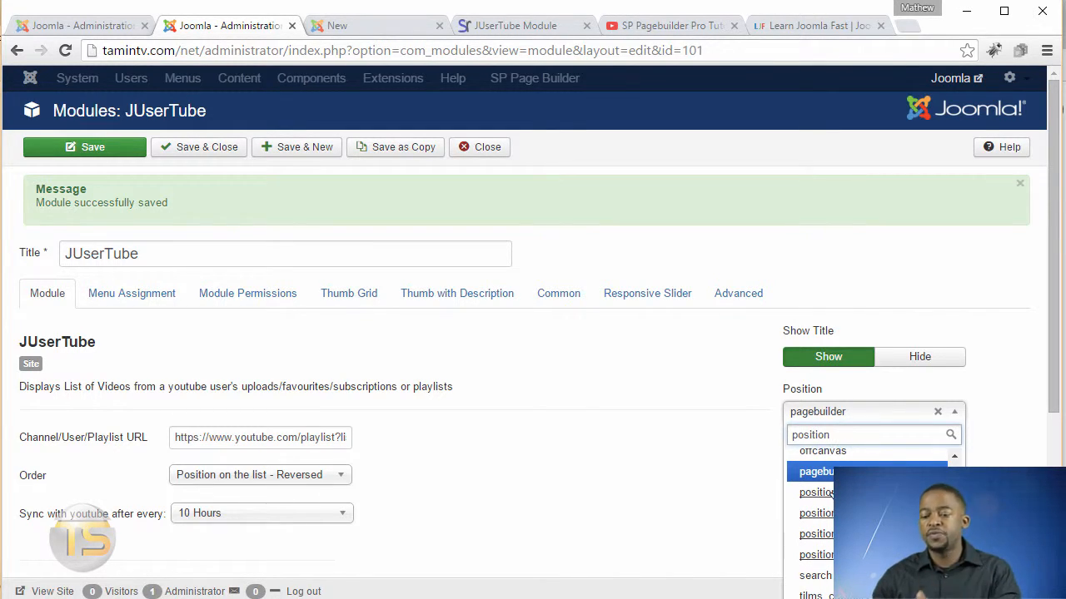
{"action": "left_click", "coordinate": [816, 534]}
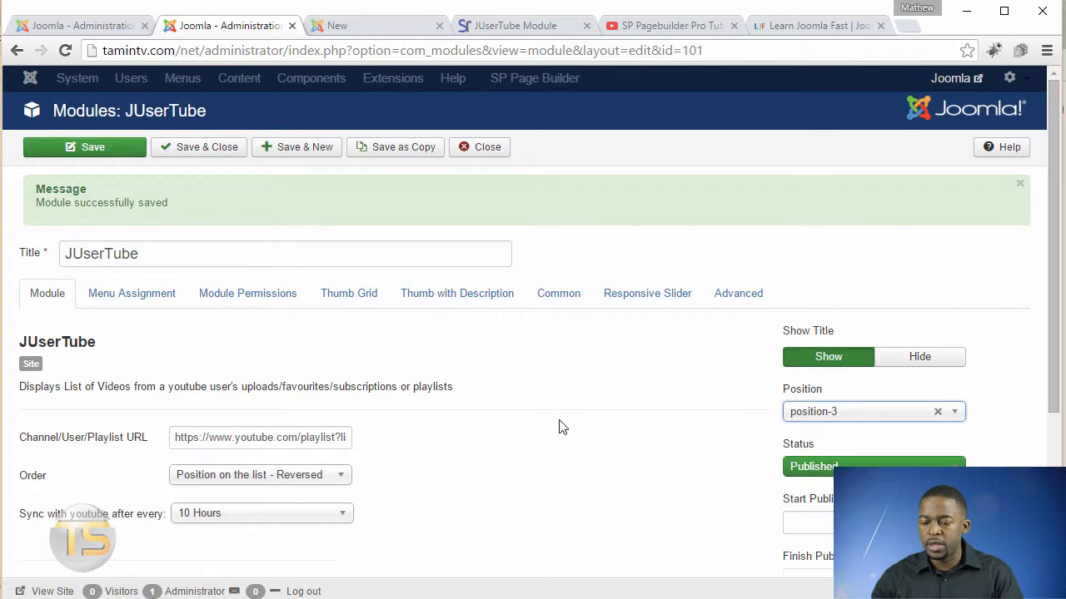
{"action": "left_click", "coordinate": [101, 145]}
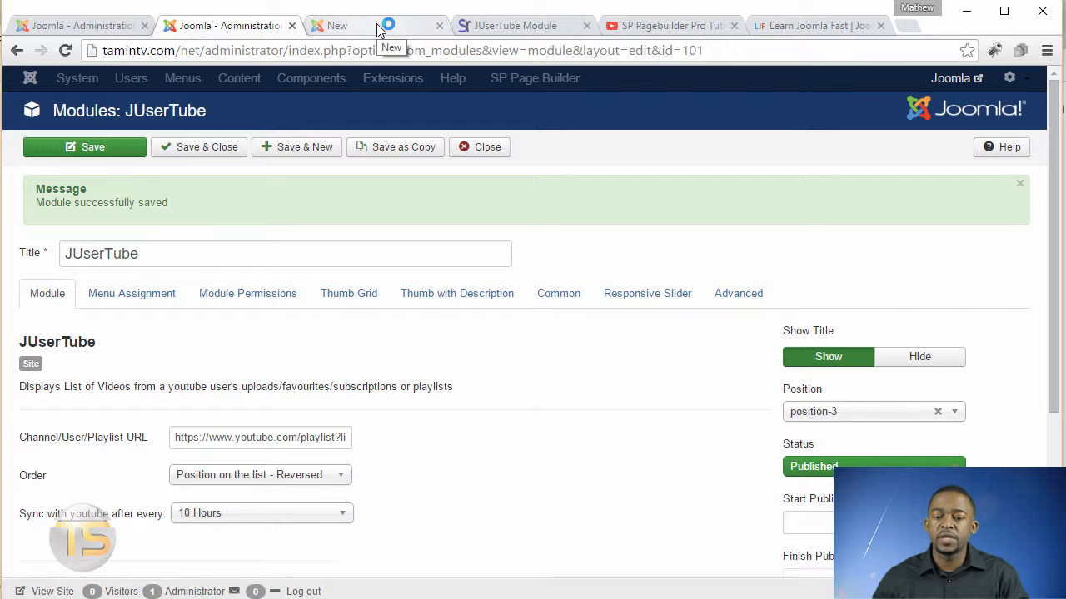
Reload the front-end page and browse the JUserTube slider, opening and closing one video.
{"action": "left_click", "coordinate": [377, 25]}
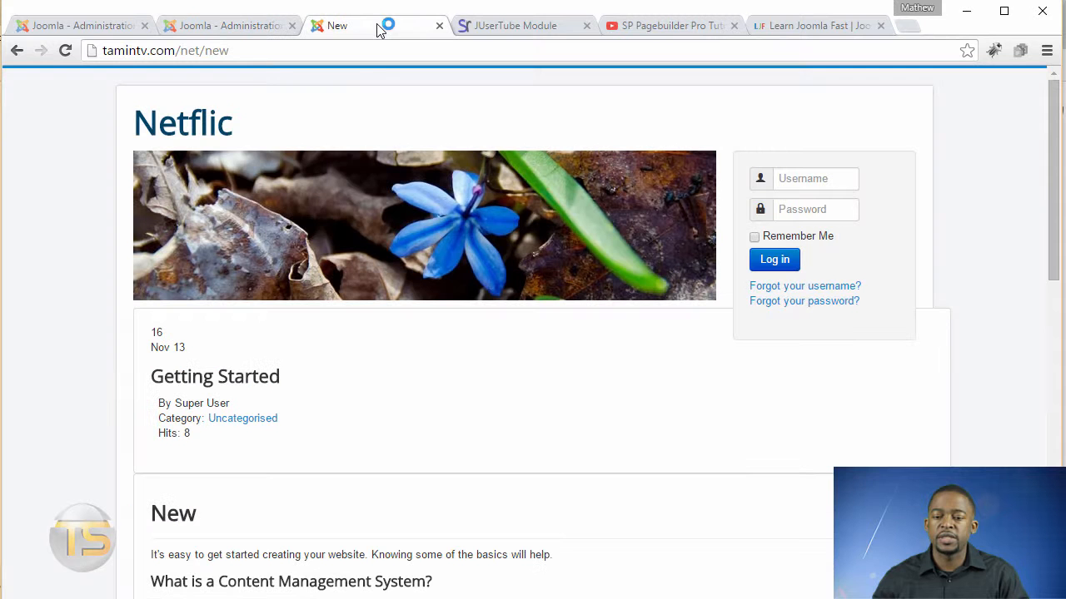
{"action": "left_click", "coordinate": [70, 52]}
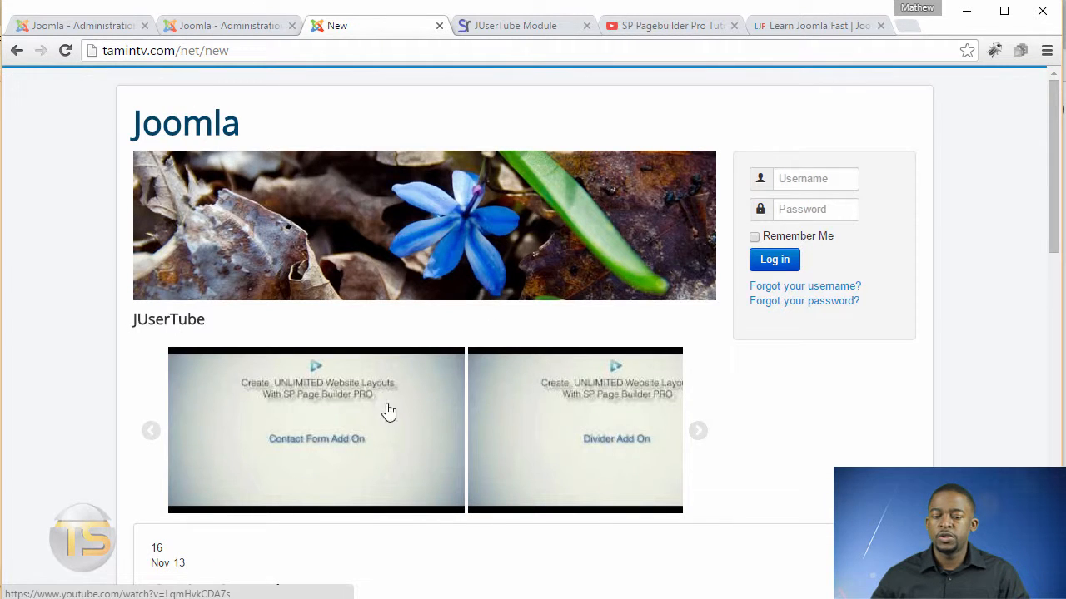
{"action": "left_click", "coordinate": [698, 440]}
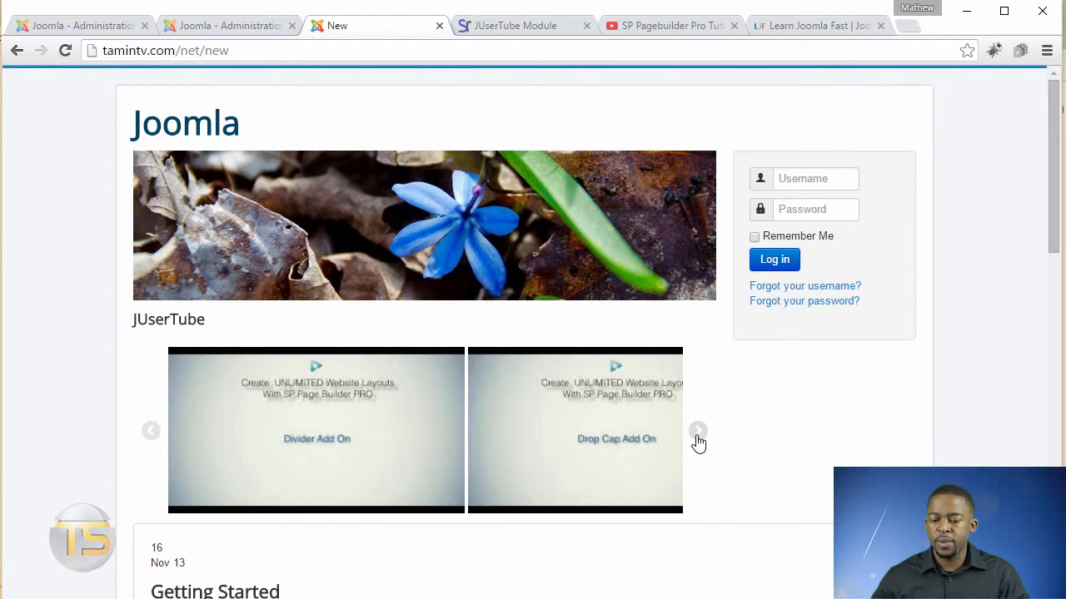
{"action": "left_click", "coordinate": [699, 441]}
{"action": "left_click", "coordinate": [705, 433]}
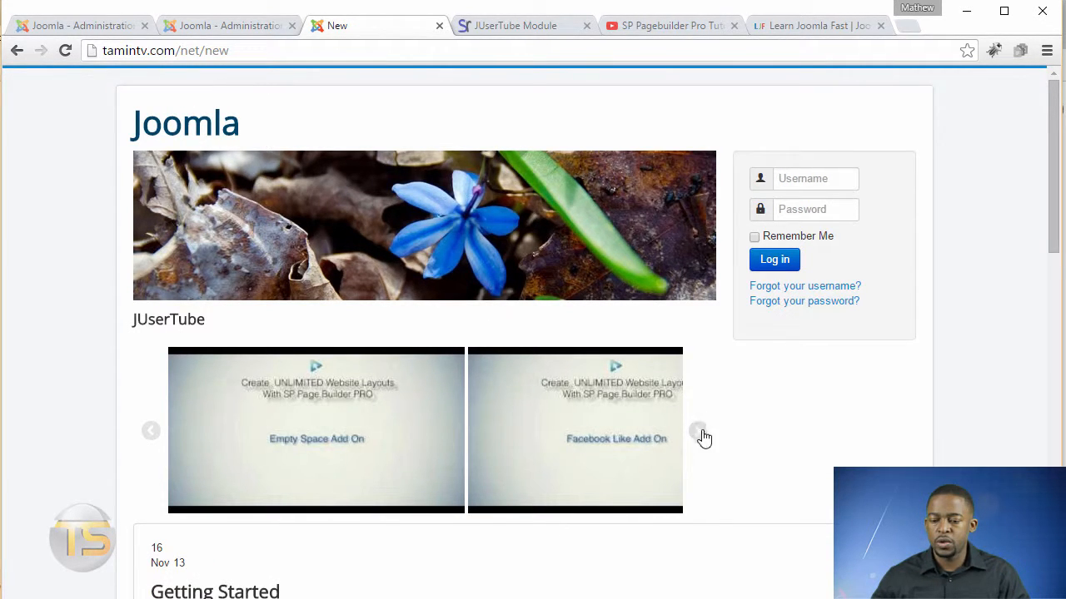
{"action": "left_click", "coordinate": [700, 433]}
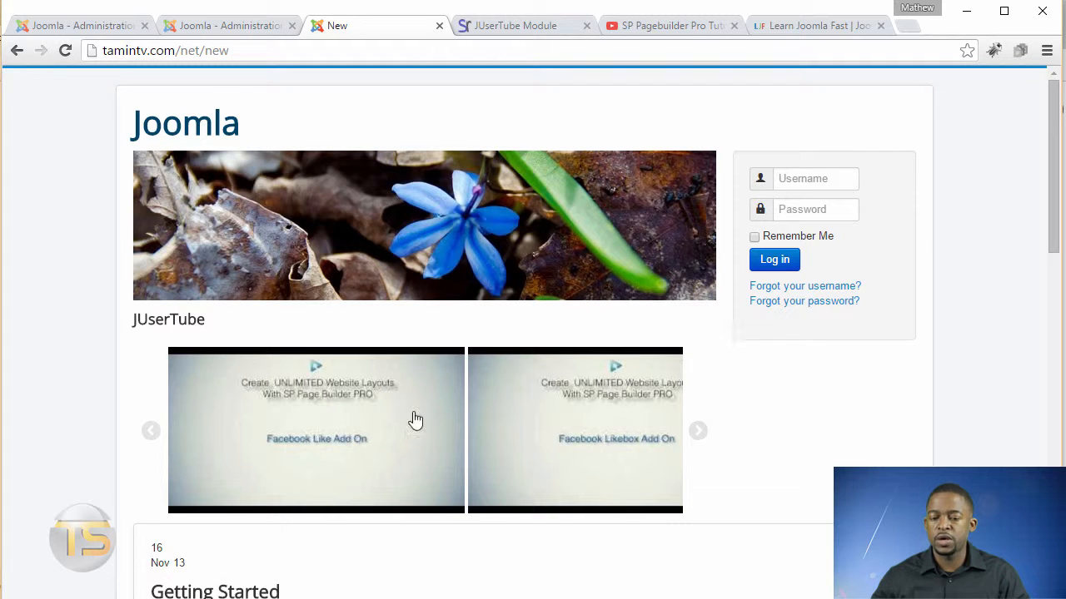
{"action": "left_click", "coordinate": [302, 426]}
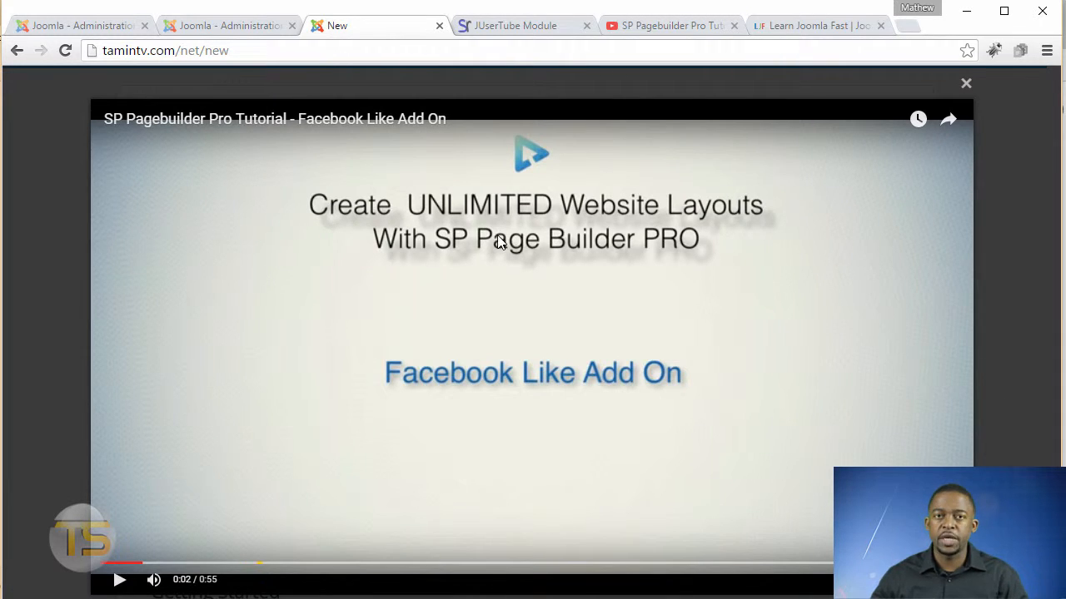
{"action": "left_click", "coordinate": [968, 87]}
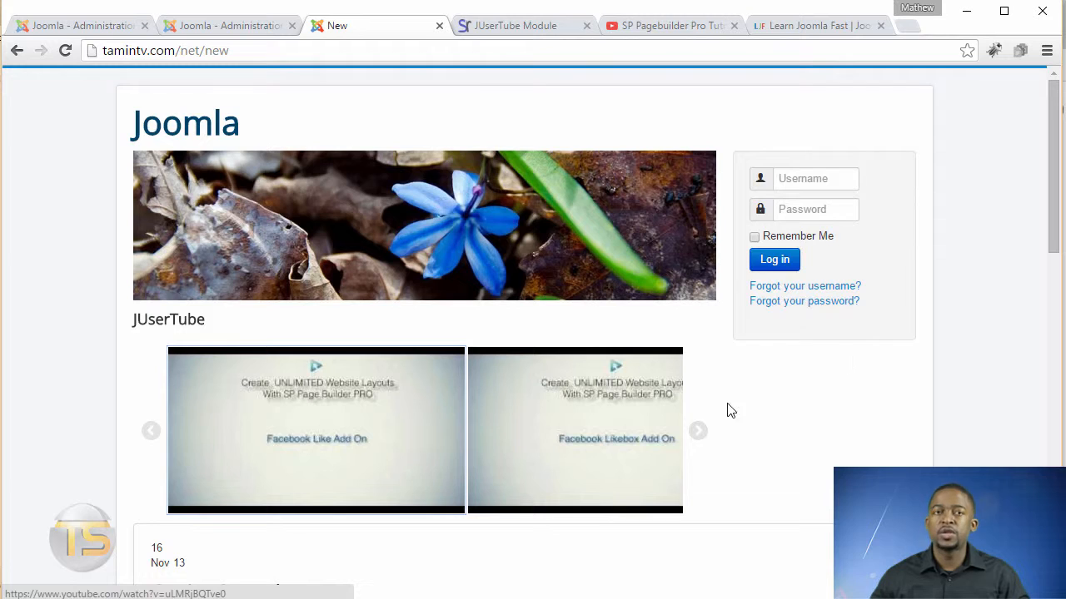
{"action": "left_click", "coordinate": [700, 435]}
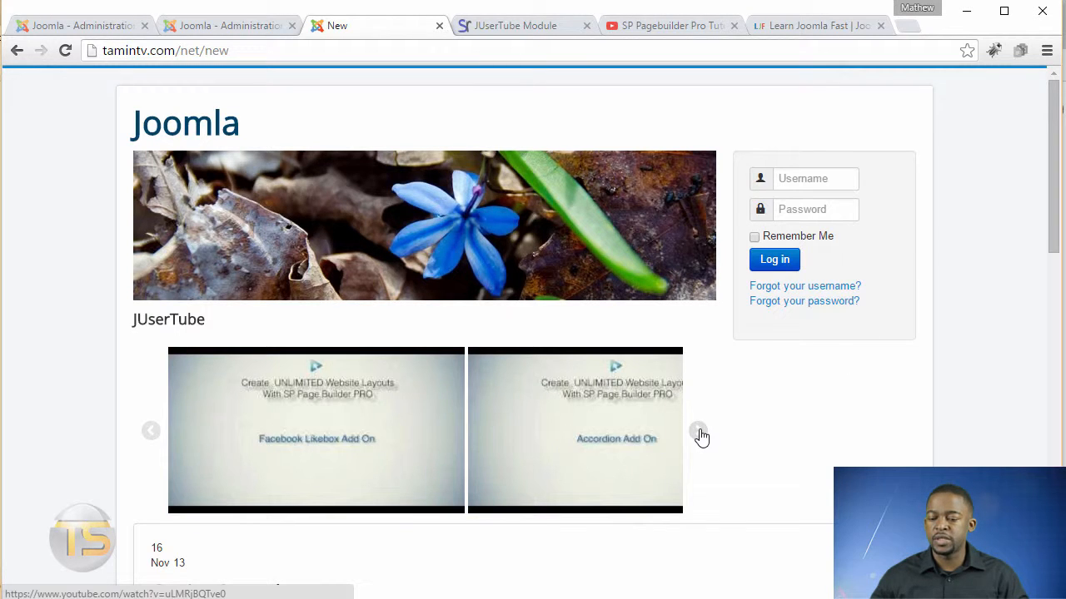
{"action": "left_click", "coordinate": [699, 435]}
{"action": "left_click", "coordinate": [699, 435]}
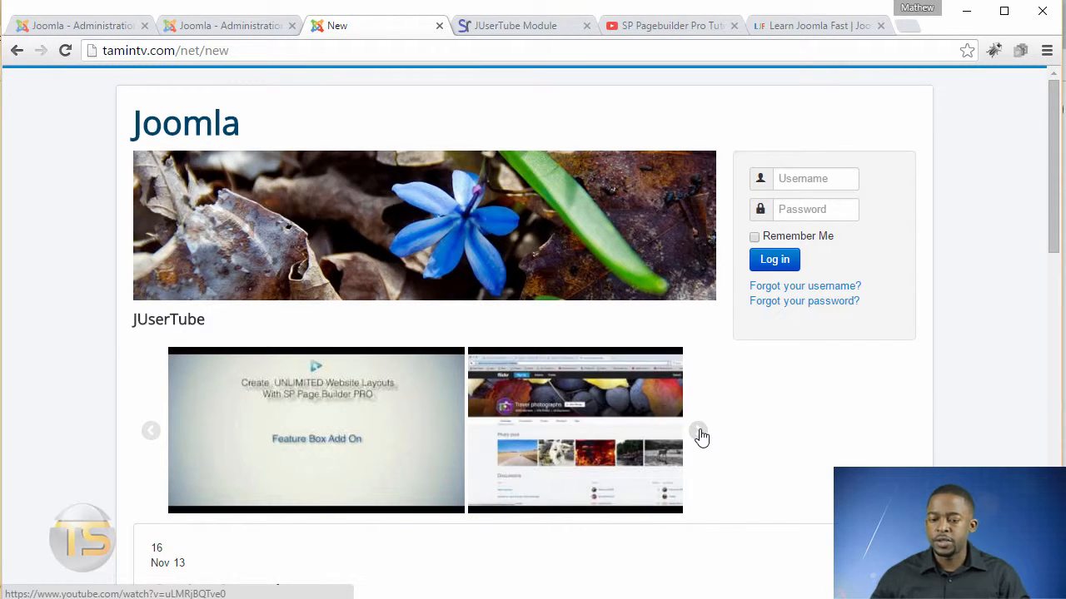
{"action": "left_click", "coordinate": [700, 435]}
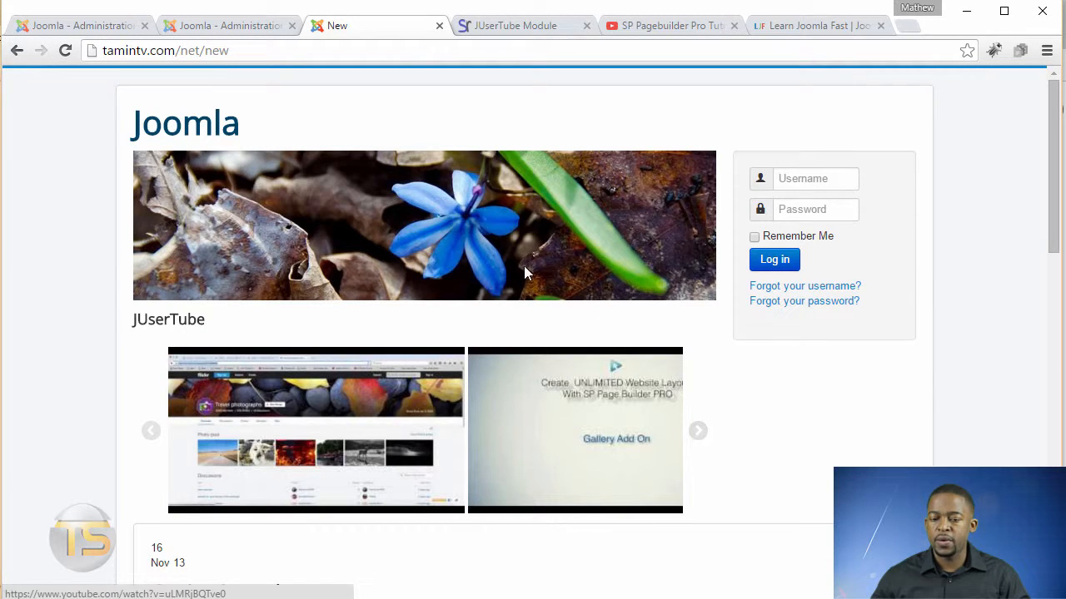
Change the module's layout to Thumb Grid and save the module.
{"action": "left_click", "coordinate": [234, 30]}
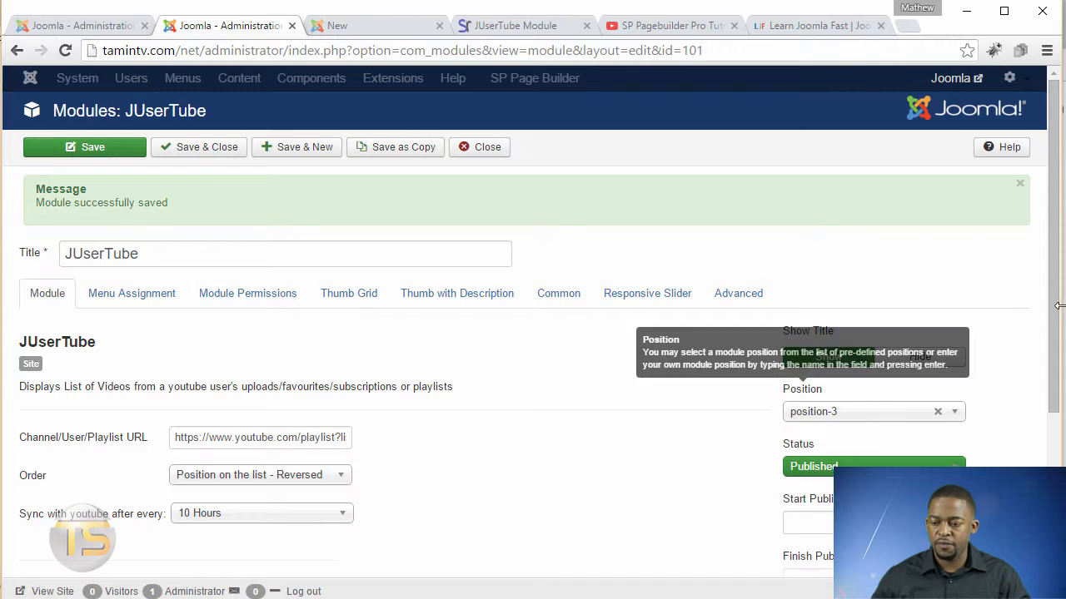
{"action": "left_click_drag", "start_coordinate": [1054, 410], "coordinate": [1053, 421]}
{"action": "scroll", "coordinate": [365, 573], "scroll_direction": "down", "scroll_amount": 2}
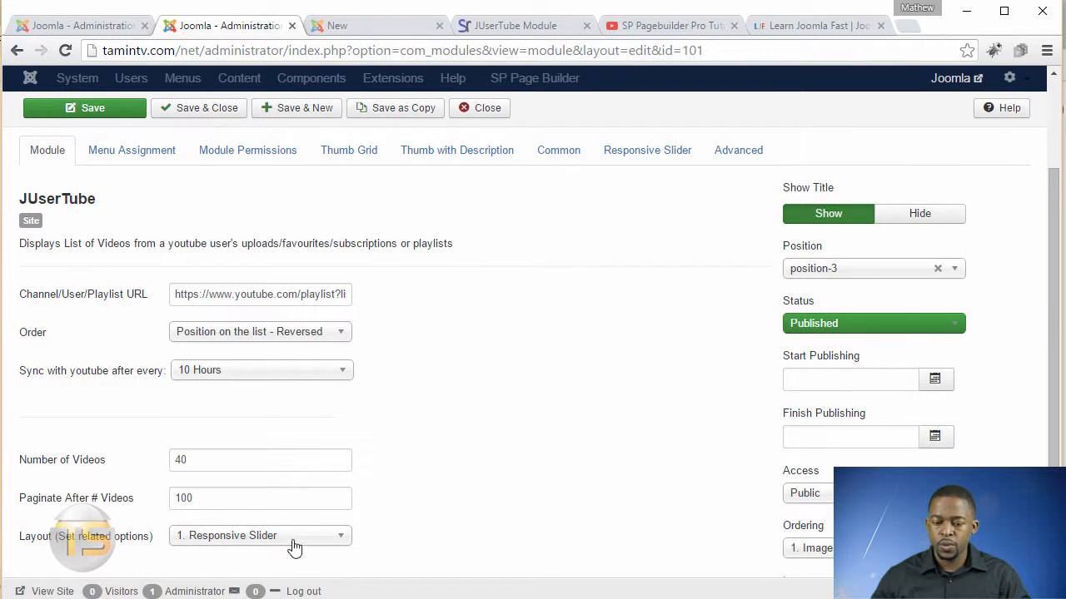
{"action": "left_click", "coordinate": [293, 540]}
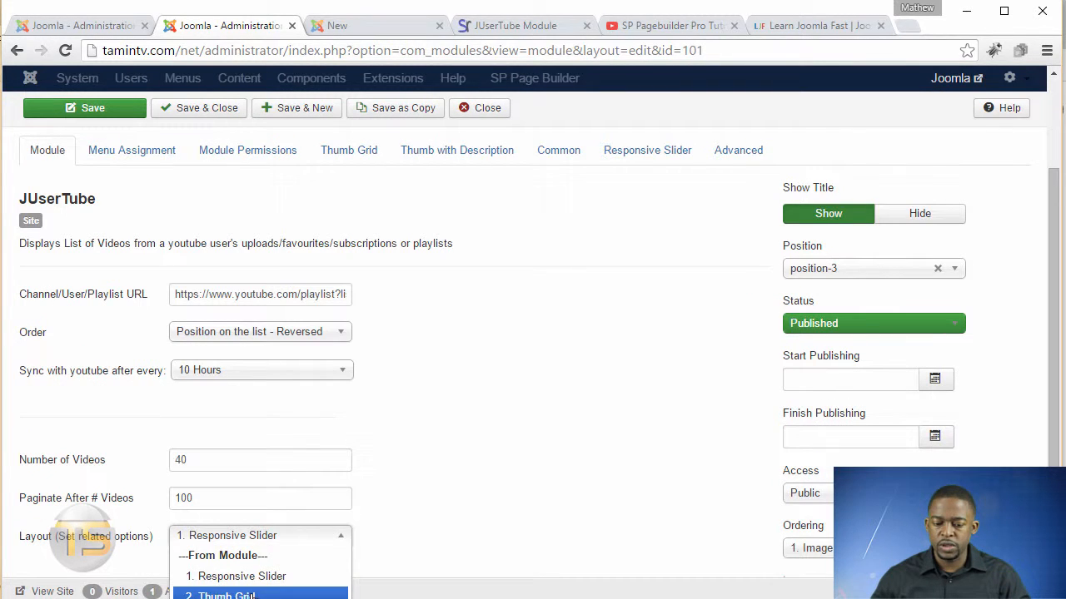
{"action": "left_click", "coordinate": [254, 596]}
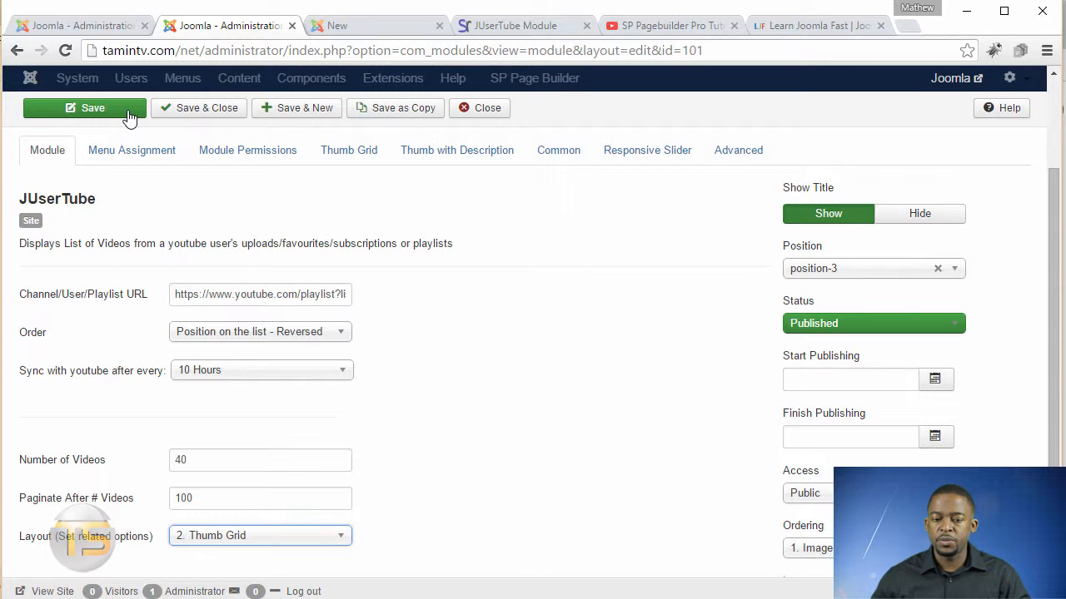
{"action": "left_click", "coordinate": [92, 108]}
Reload the front-end page and review the thumb grid, playing and closing the Alerts Add On video.
{"action": "key", "text": "ctrl+Tab"}
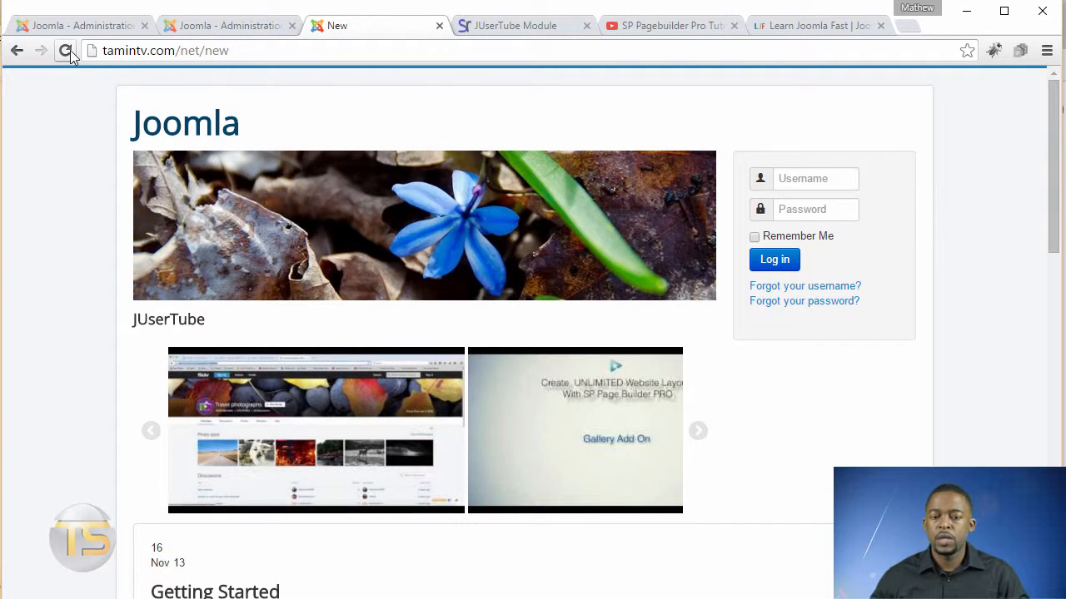
{"action": "left_click", "coordinate": [66, 50]}
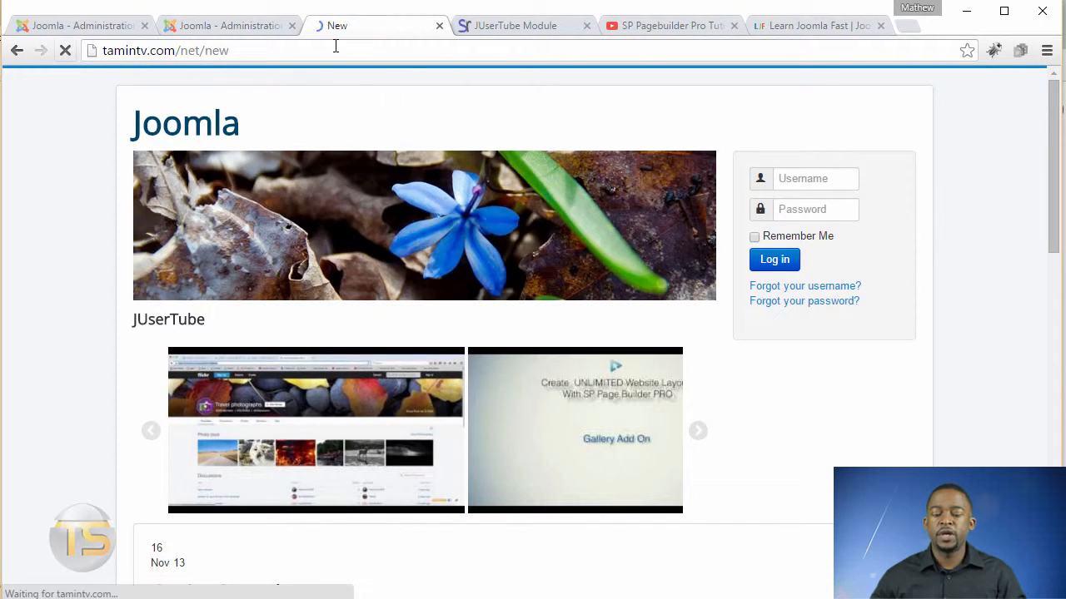
{"action": "left_click_drag", "start_coordinate": [1054, 133], "coordinate": [1047, 257]}
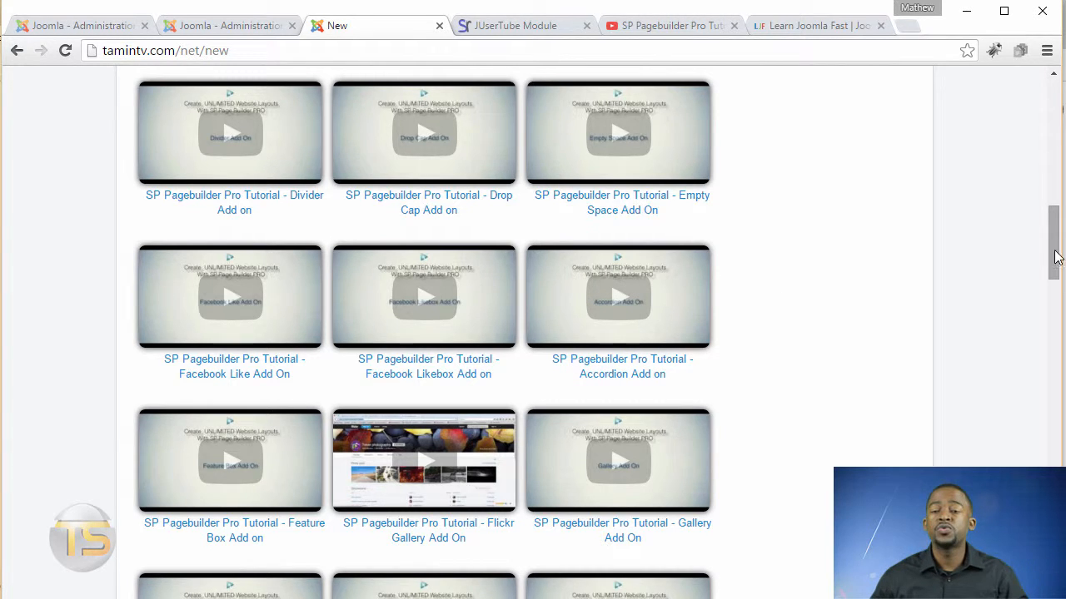
{"action": "left_click_drag", "start_coordinate": [1048, 258], "coordinate": [1027, 162]}
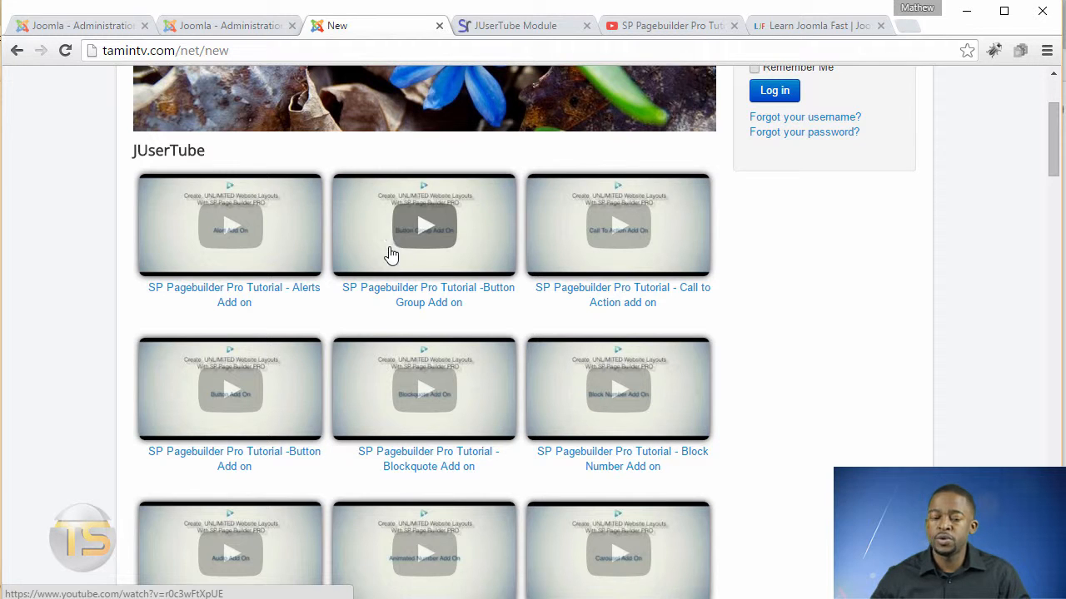
{"action": "left_click", "coordinate": [235, 229]}
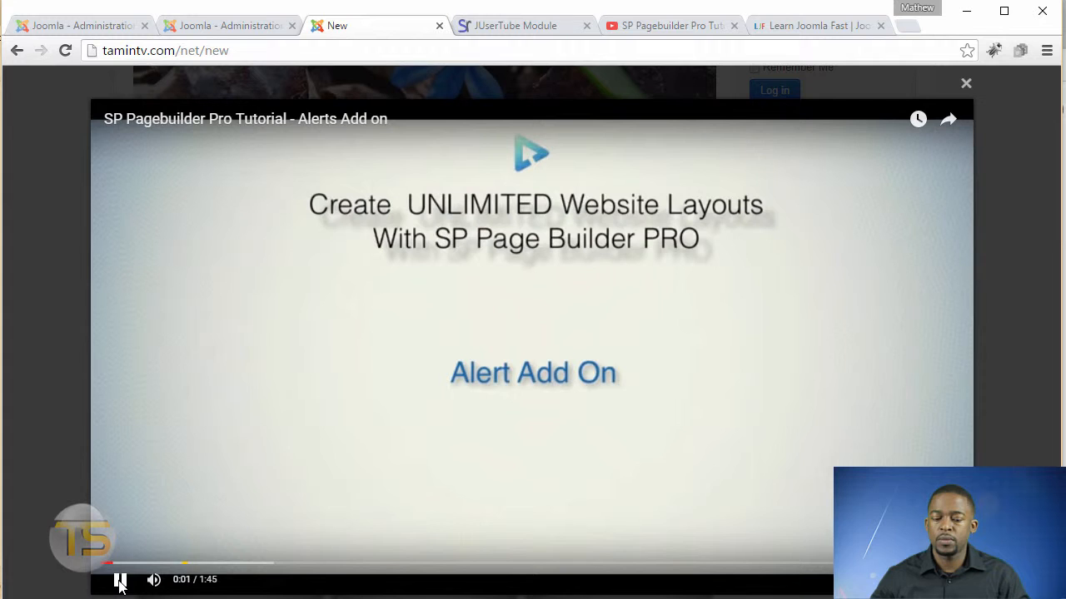
{"action": "left_click", "coordinate": [119, 581]}
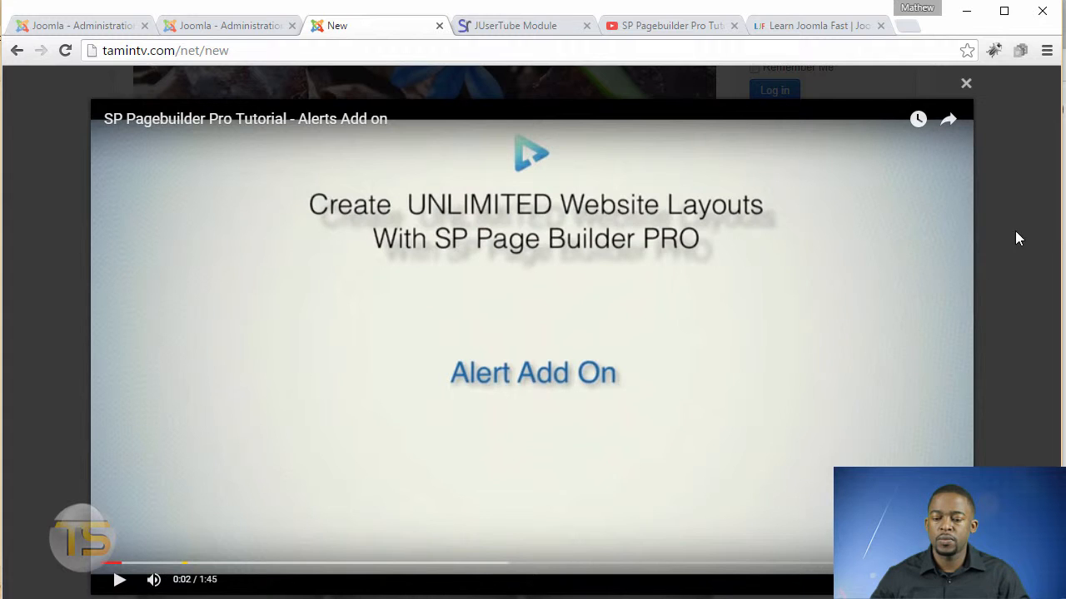
{"action": "left_click", "coordinate": [965, 85]}
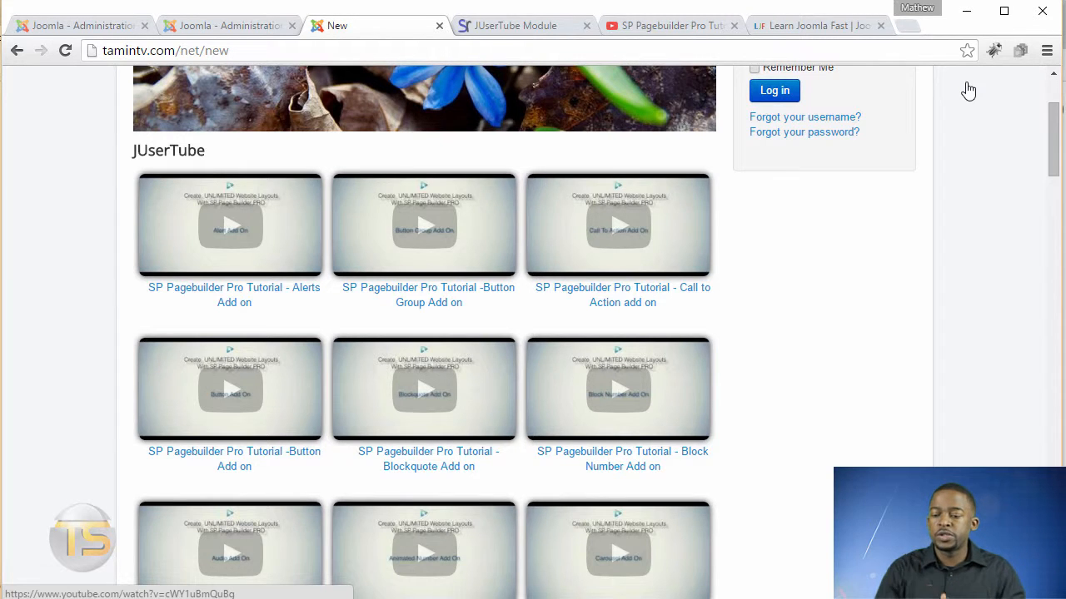
Change the module's layout to Responsive Slider Box and save the module.
{"action": "left_click", "coordinate": [234, 26]}
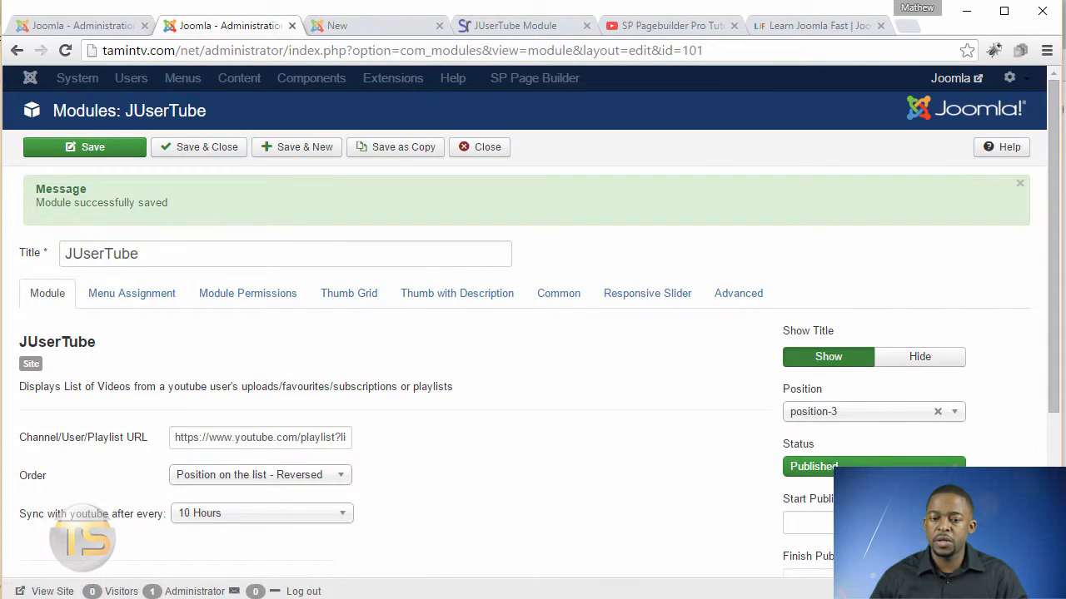
{"action": "scroll", "coordinate": [350, 521], "scroll_direction": "down", "scroll_amount": 3}
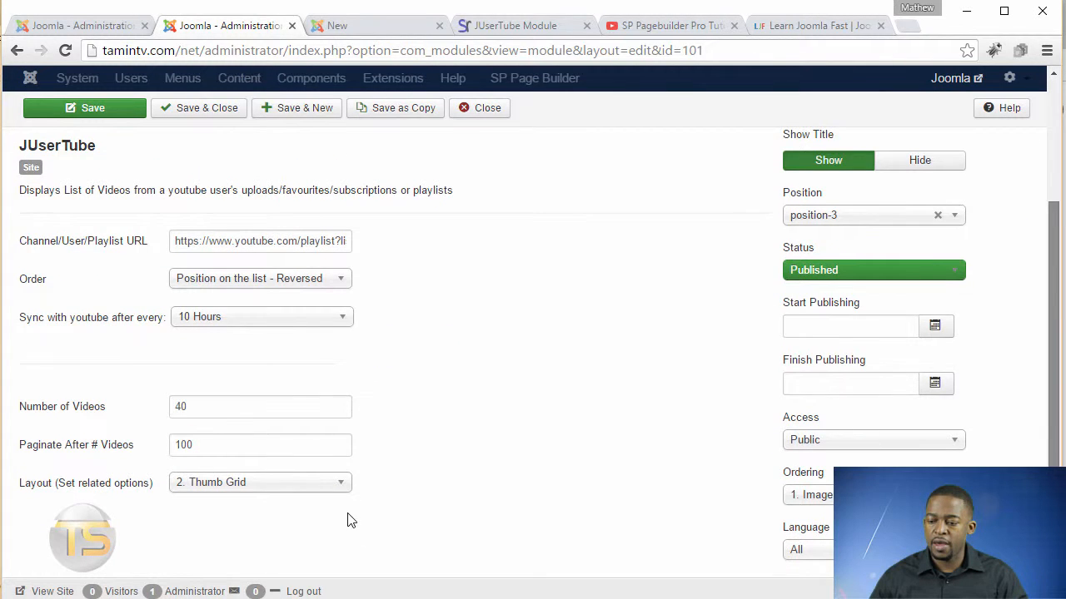
{"action": "left_click", "coordinate": [266, 463]}
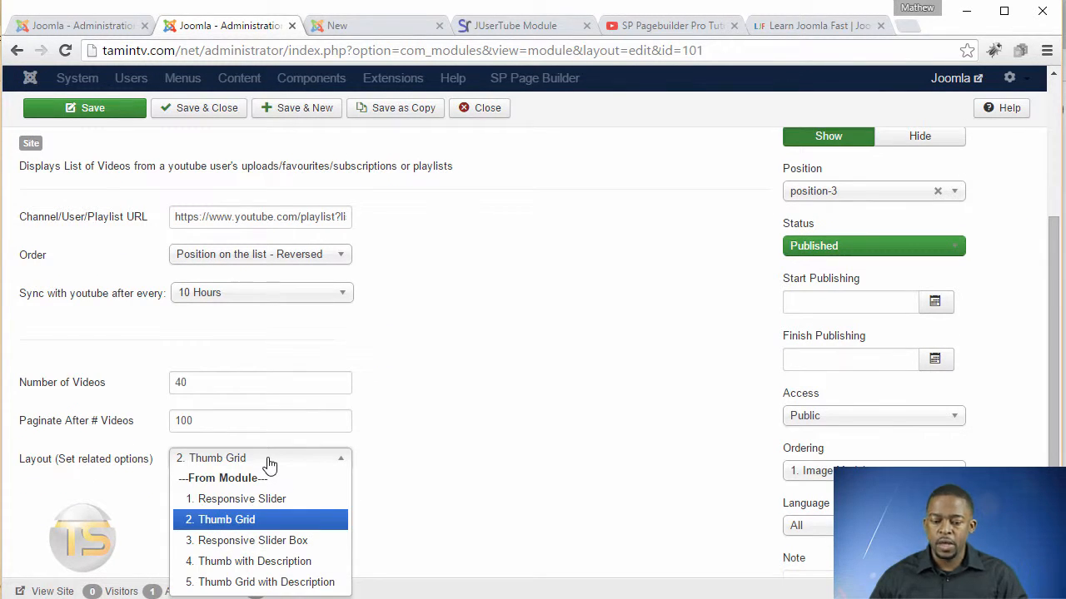
{"action": "left_click", "coordinate": [232, 548]}
{"action": "left_click", "coordinate": [94, 112]}
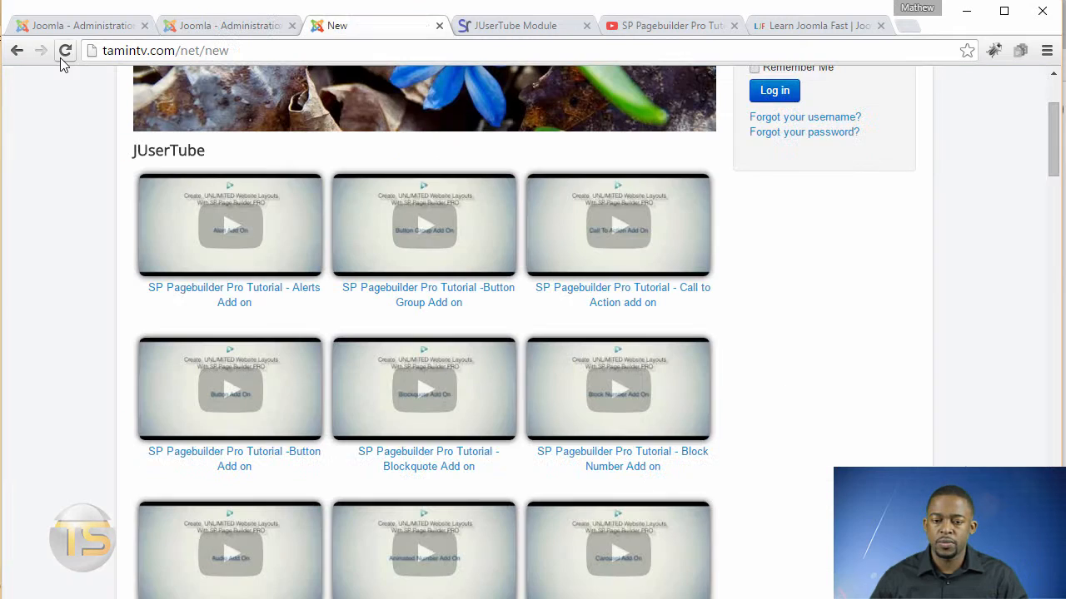
Reload the front-end page and browse the Responsive Slider Box player and its thumbnail slider.
{"action": "left_click", "coordinate": [65, 51]}
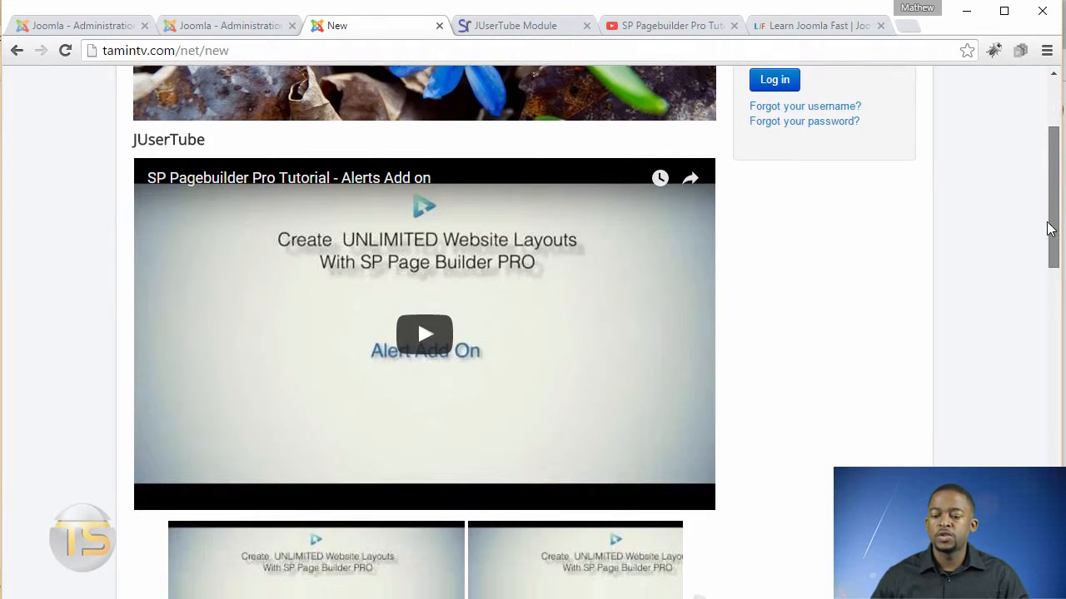
{"action": "scroll", "coordinate": [1045, 250], "scroll_direction": "down", "scroll_amount": 4}
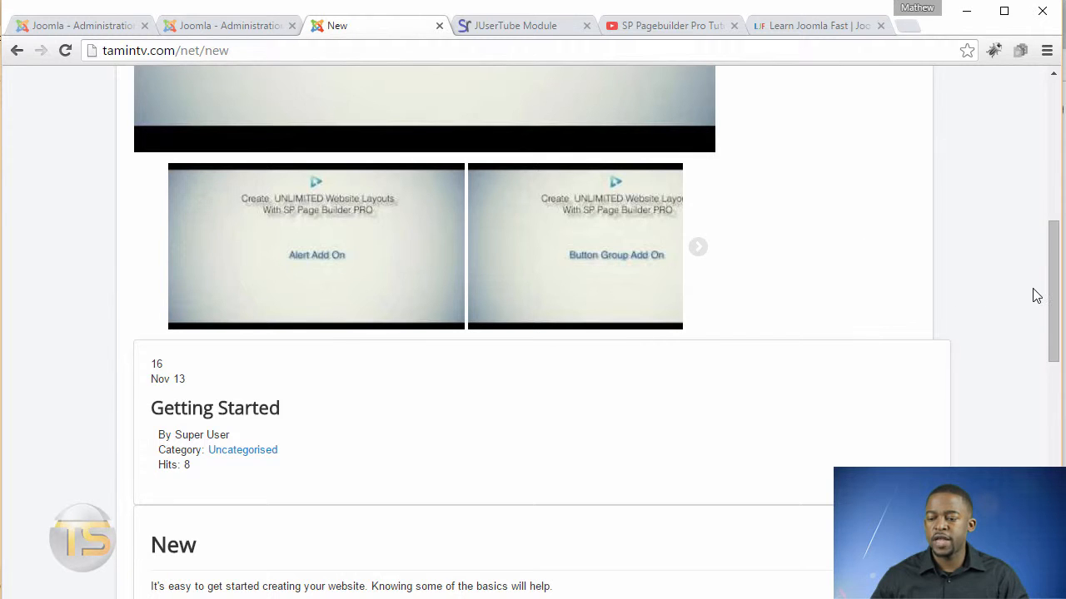
{"action": "mouse_move", "coordinate": [1056, 289]}
{"action": "left_mouse_down"}
{"action": "mouse_move", "coordinate": [1047, 215]}
{"action": "mouse_move", "coordinate": [1056, 276]}
{"action": "left_mouse_up"}
{"action": "left_click", "coordinate": [696, 384]}
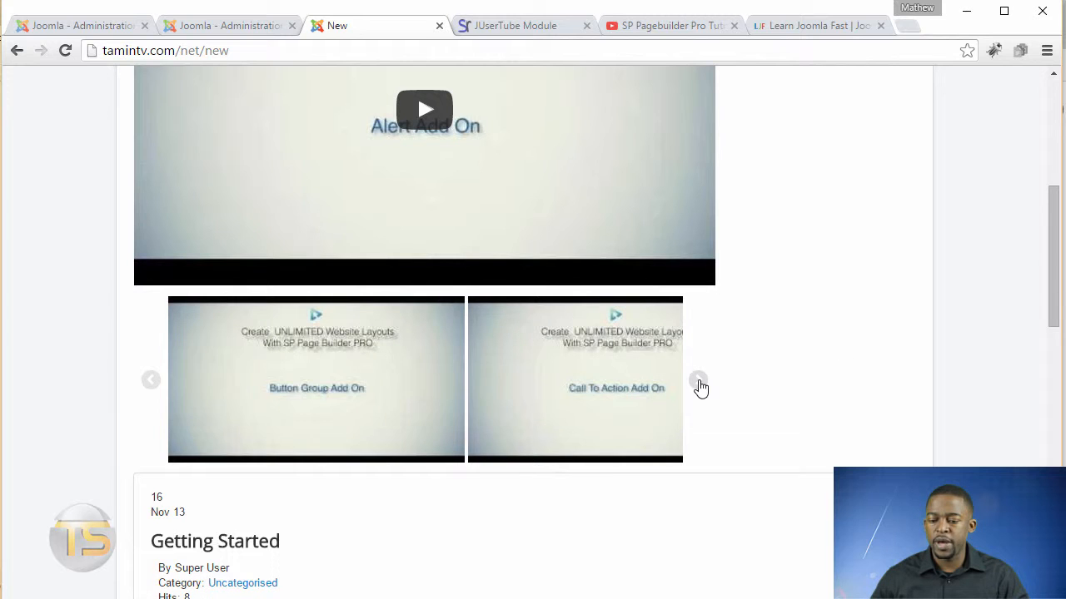
{"action": "left_click", "coordinate": [700, 386]}
{"action": "left_click", "coordinate": [698, 384]}
{"action": "left_click", "coordinate": [699, 384]}
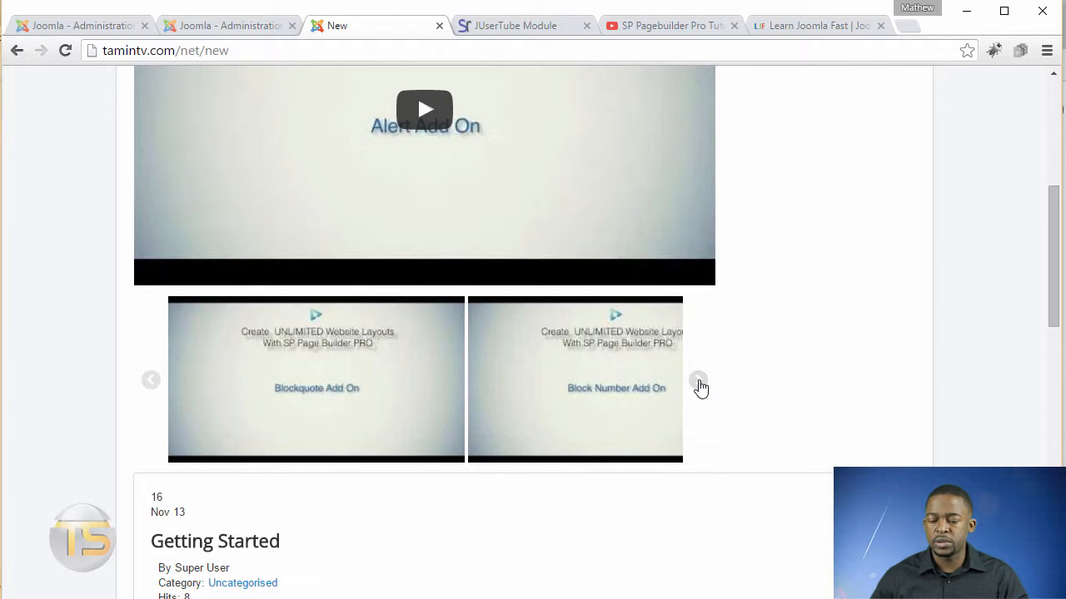
{"action": "left_click", "coordinate": [698, 384]}
{"action": "left_click", "coordinate": [699, 384]}
{"action": "left_click", "coordinate": [699, 384]}
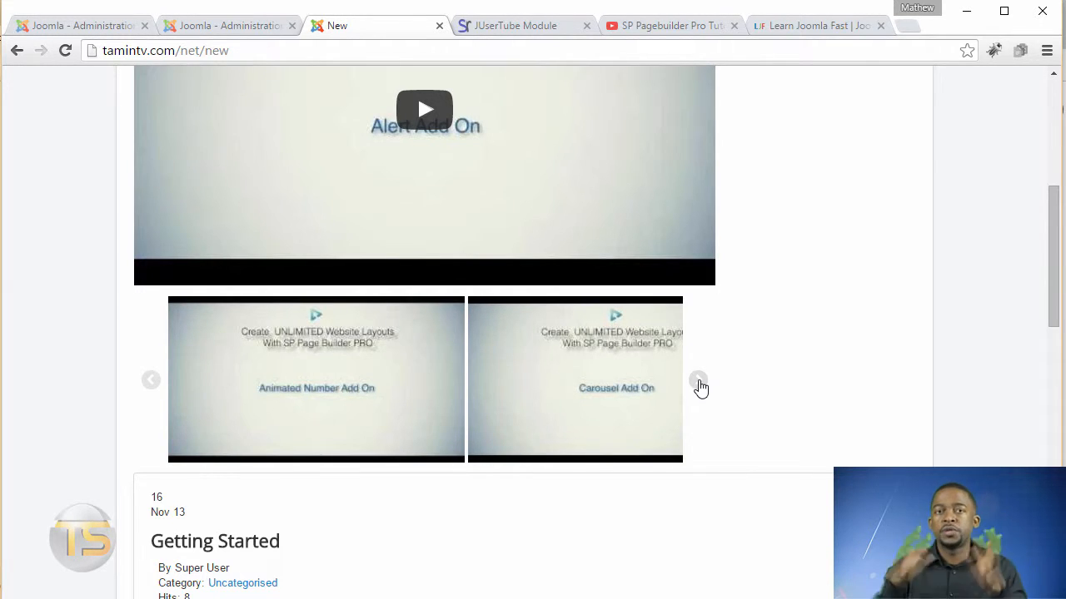
{"action": "left_click", "coordinate": [699, 384]}
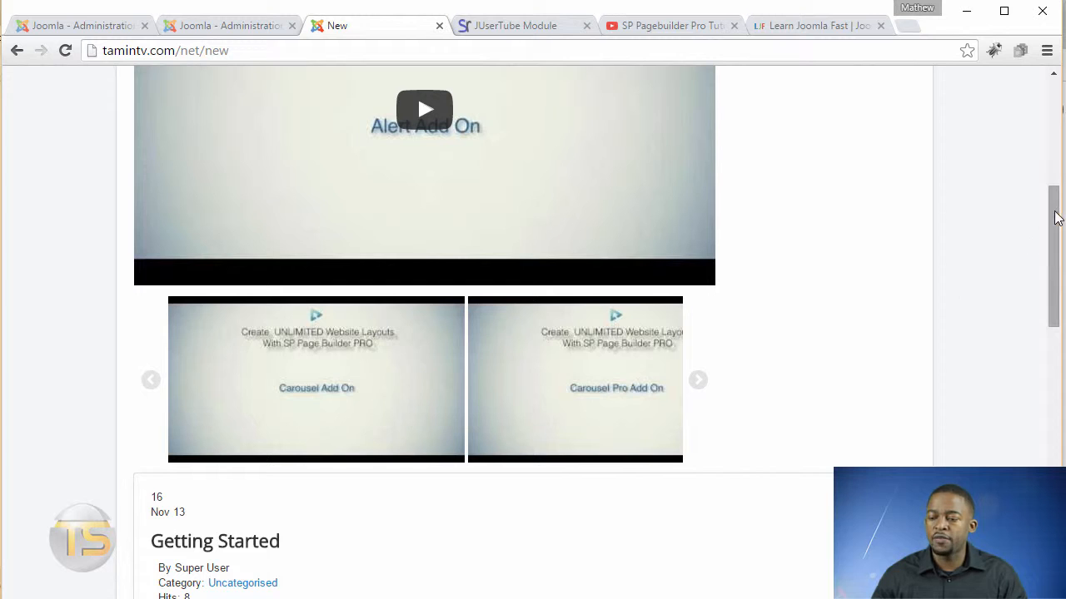
{"action": "scroll", "coordinate": [1055, 217], "scroll_direction": "up", "scroll_amount": 5}
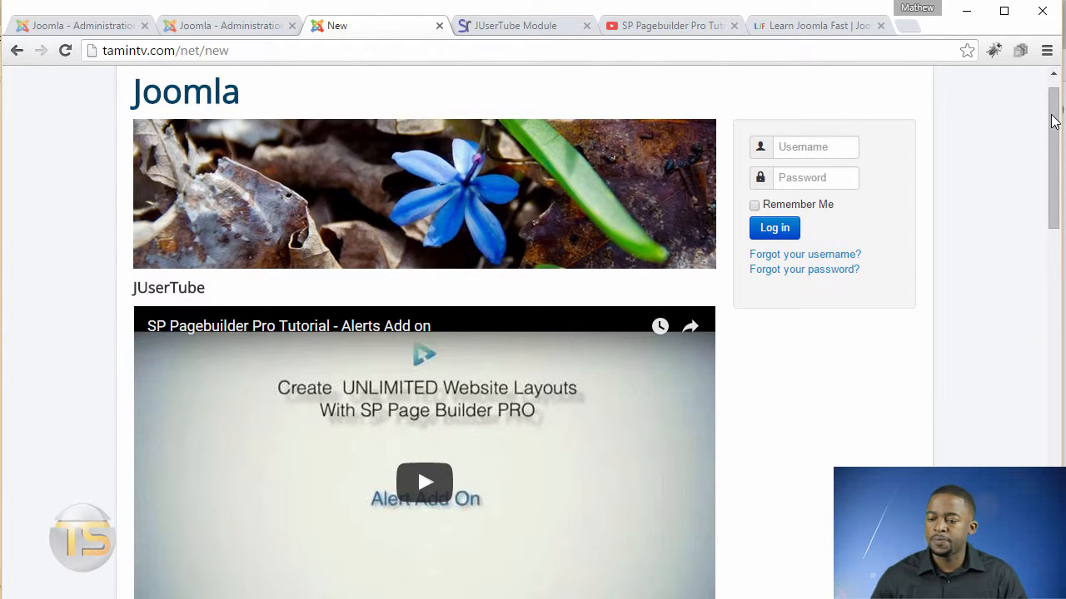
{"action": "left_click_drag", "start_coordinate": [1054, 121], "coordinate": [1056, 203]}
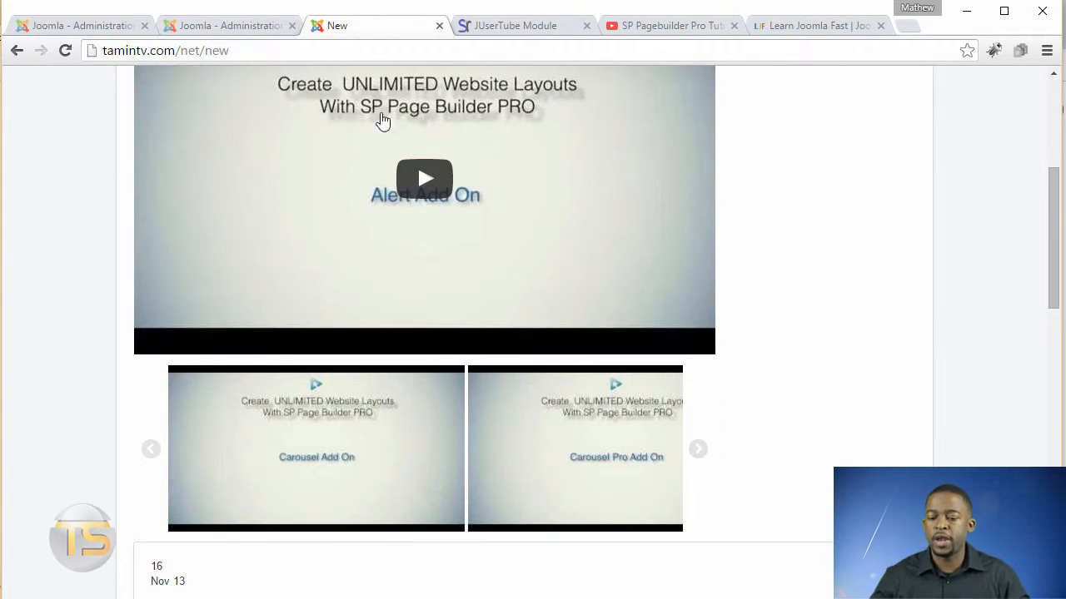
Change the module's layout to Thumb with Description and save the module.
{"action": "left_click", "coordinate": [232, 26]}
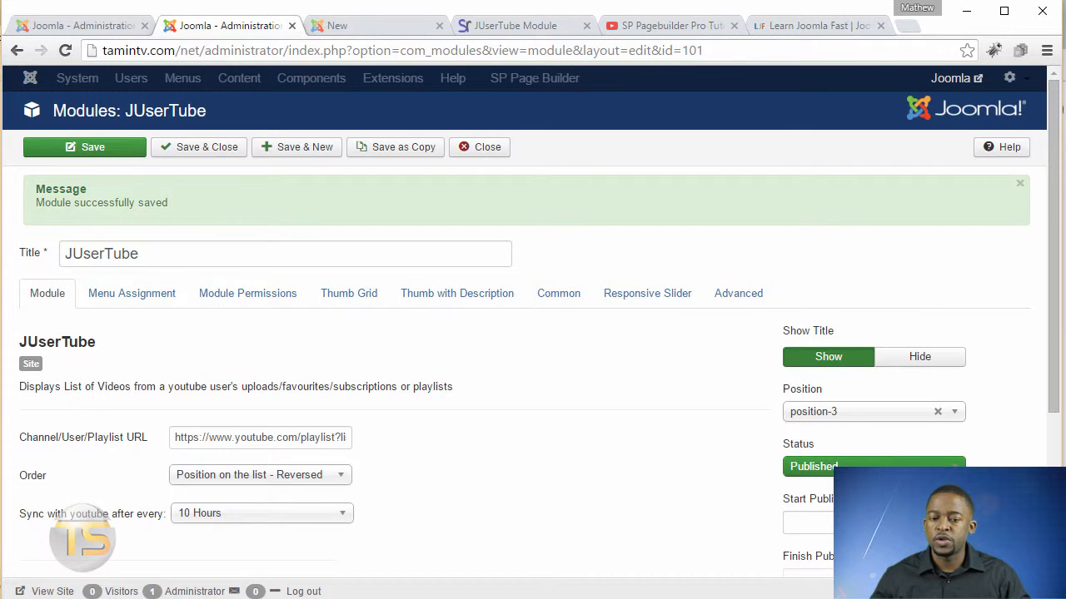
{"action": "scroll", "coordinate": [1053, 464], "scroll_direction": "down", "scroll_amount": 3}
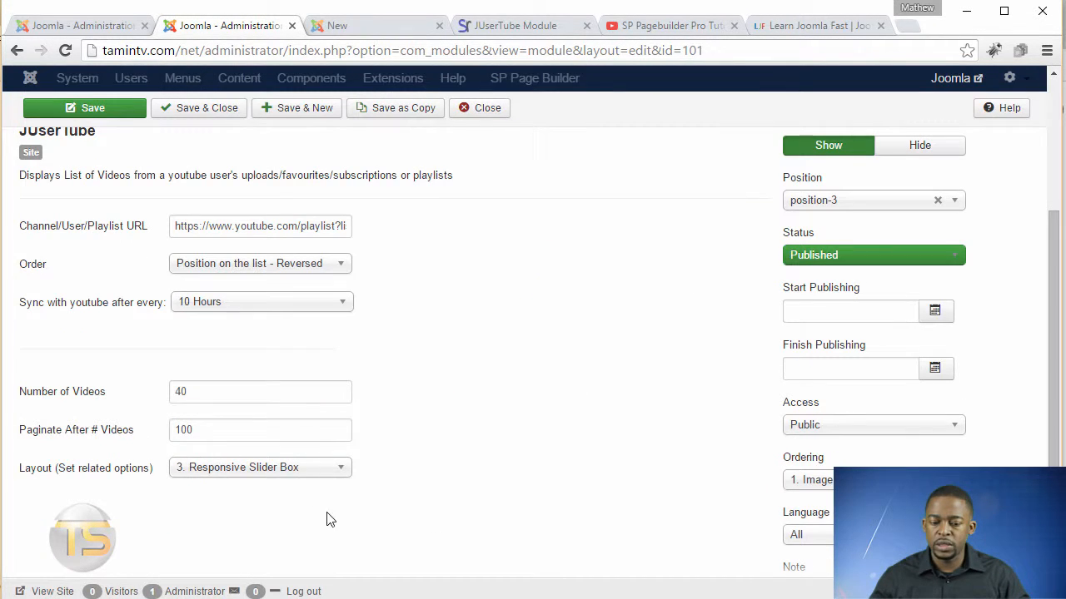
{"action": "left_click", "coordinate": [269, 468]}
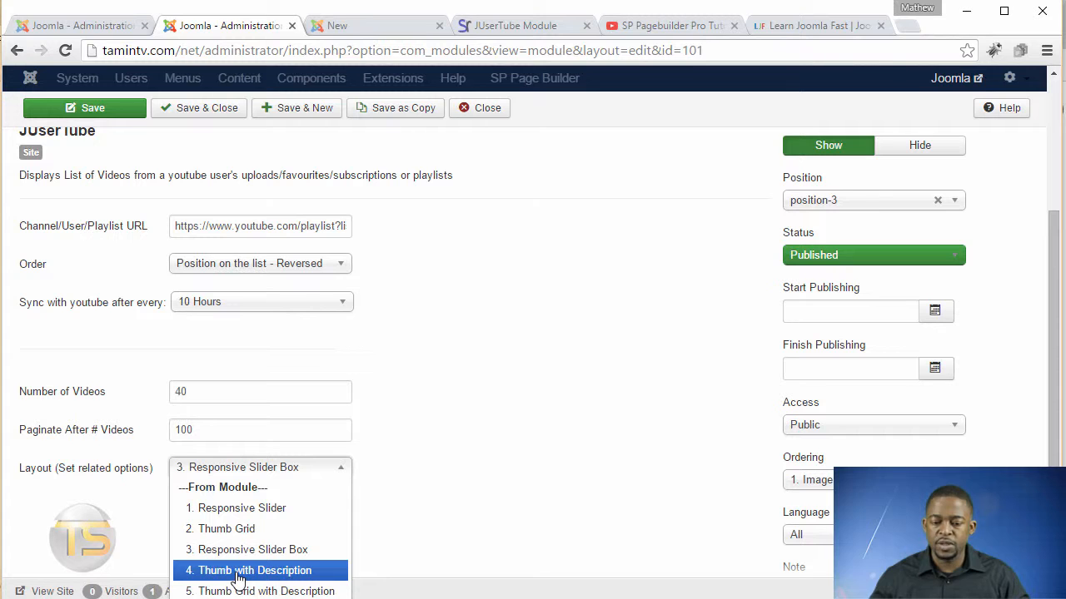
{"action": "left_click", "coordinate": [239, 579]}
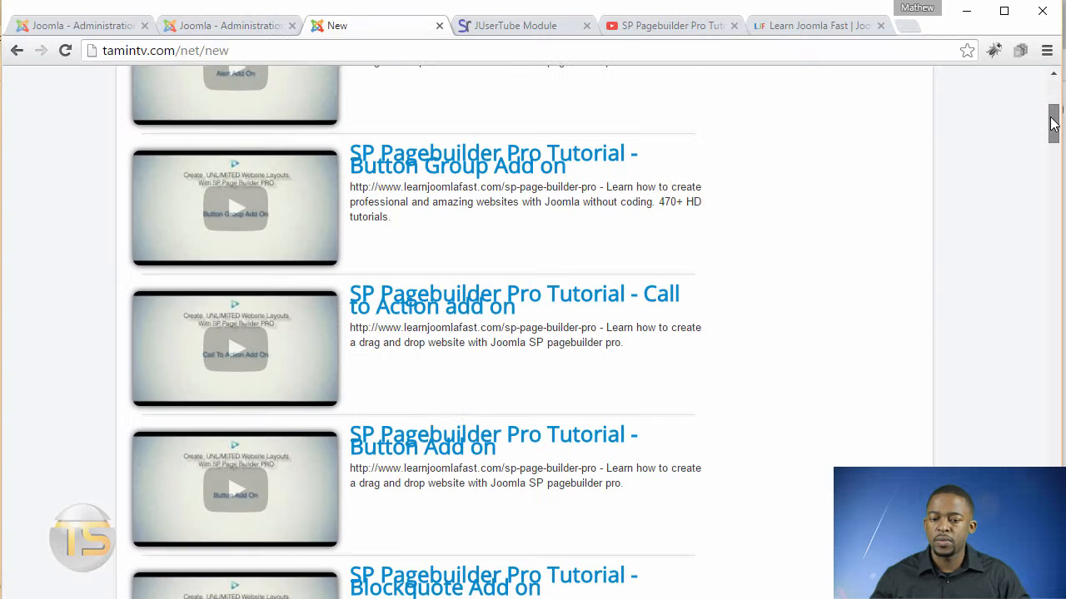
{"action": "left_click_drag", "start_coordinate": [1052, 249], "coordinate": [1050, 104]}
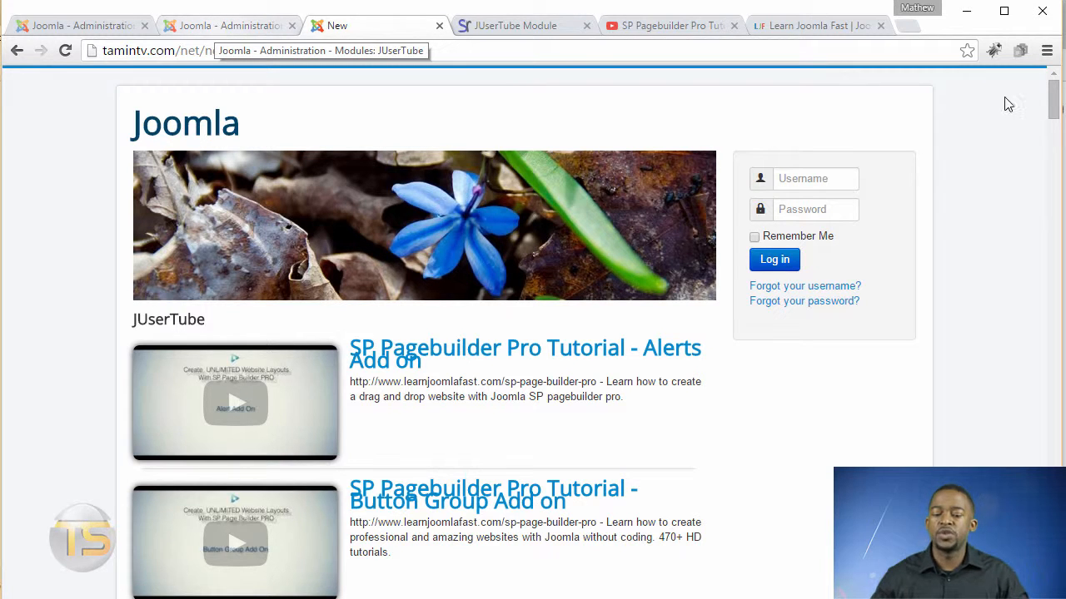
Scroll through the front-end page to review the Thumb with Description video list.
{"action": "scroll", "coordinate": [1057, 135], "scroll_direction": "down", "scroll_amount": 6}
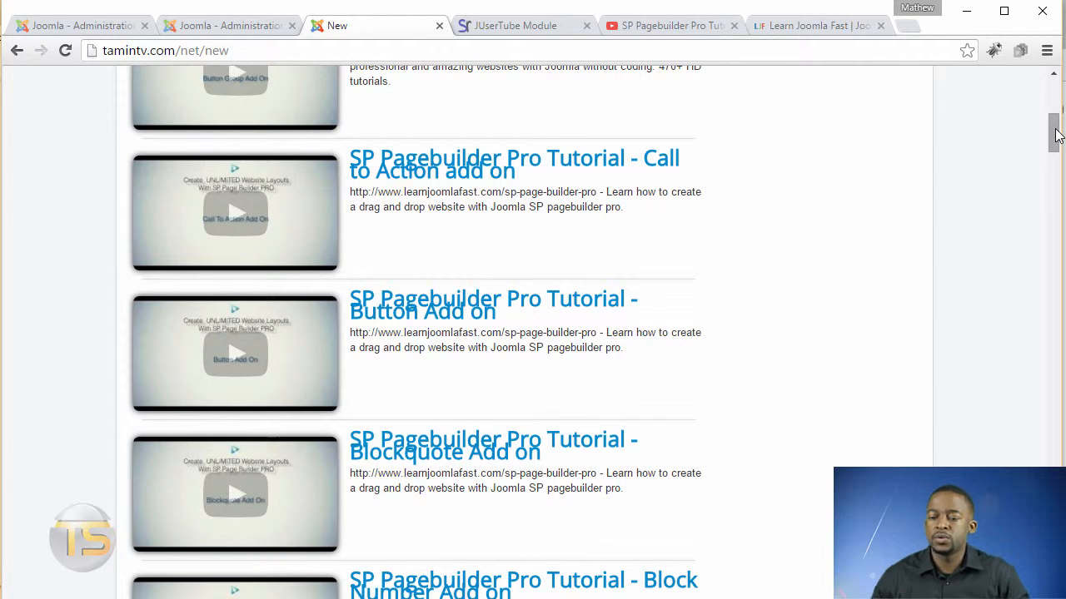
{"action": "scroll", "coordinate": [1056, 158], "scroll_direction": "down", "scroll_amount": 3}
{"action": "left_click_drag", "start_coordinate": [1057, 174], "coordinate": [1029, 123]}
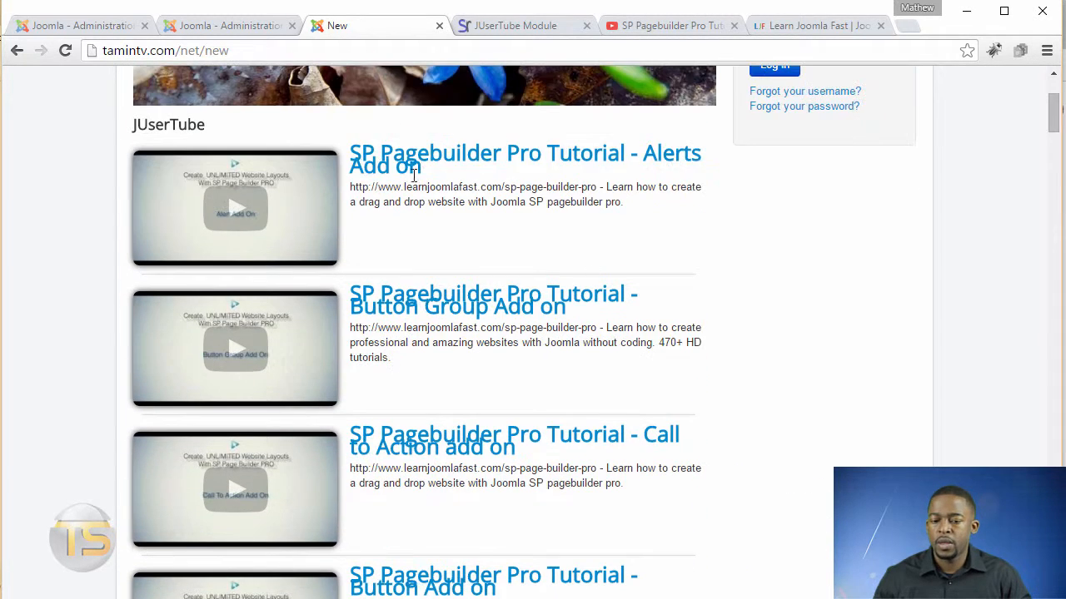
Change the module's layout to Thumb Grid with Description and save the module.
{"action": "left_click", "coordinate": [213, 26]}
{"action": "scroll", "coordinate": [1057, 408], "scroll_direction": "down", "scroll_amount": 3}
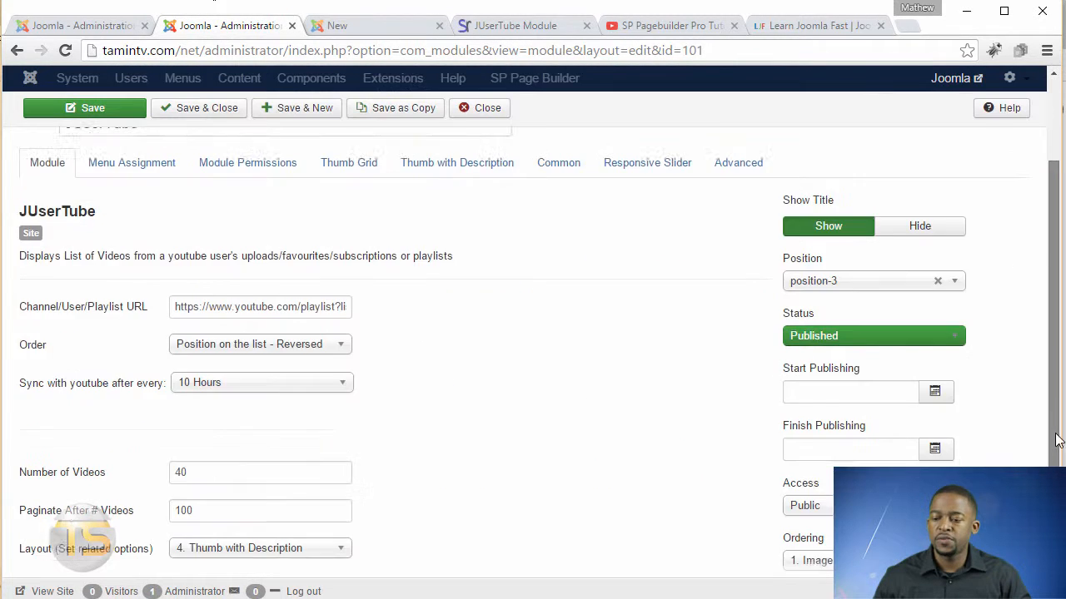
{"action": "left_click", "coordinate": [293, 399]}
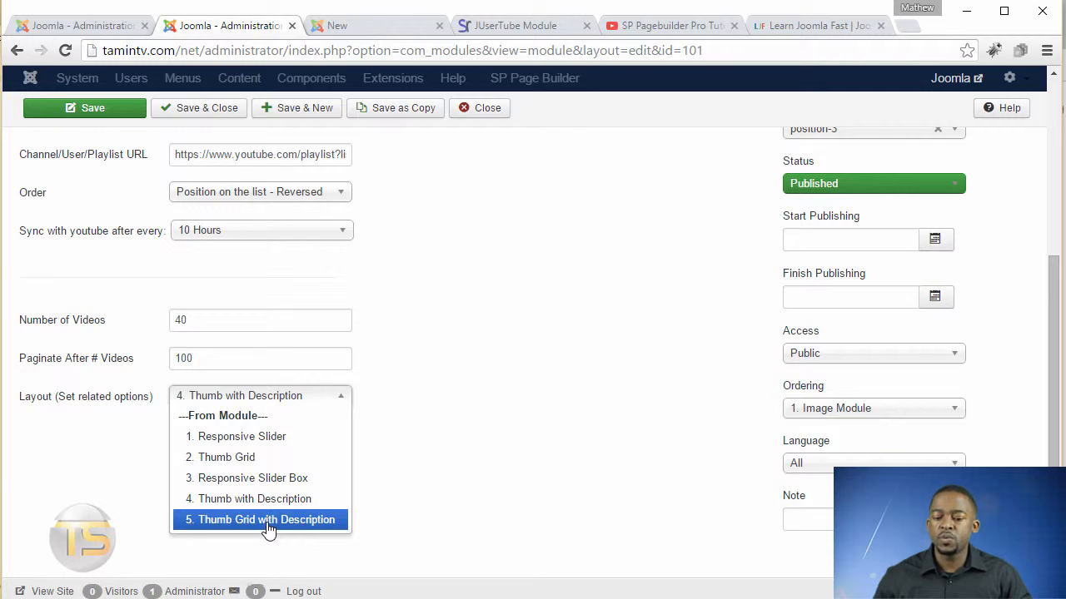
{"action": "left_click", "coordinate": [266, 520]}
{"action": "left_click", "coordinate": [101, 115]}
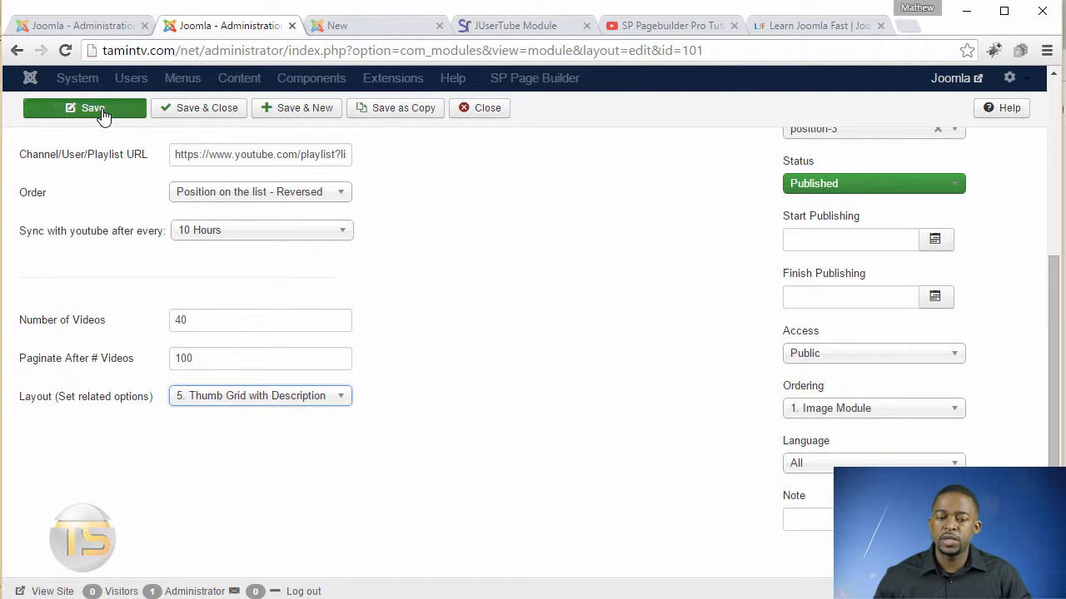
{"action": "key", "text": "ctrl+Tab"}
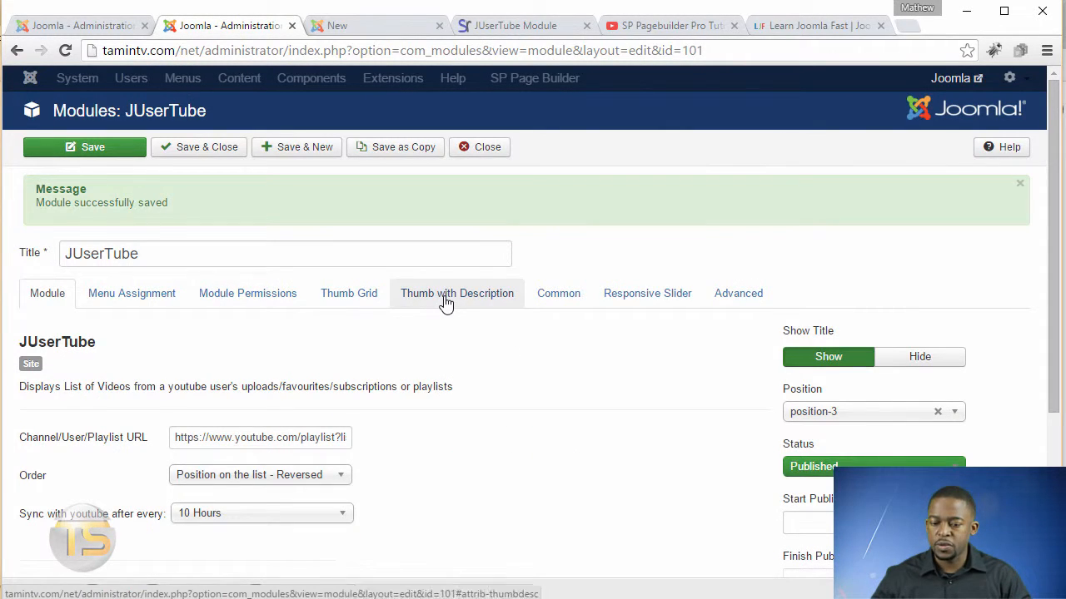
Review the Thumb with Description layout options, including the Thumb/Description Ratio choices.
{"action": "left_click", "coordinate": [438, 303]}
{"action": "mouse_move", "coordinate": [40, 381]}
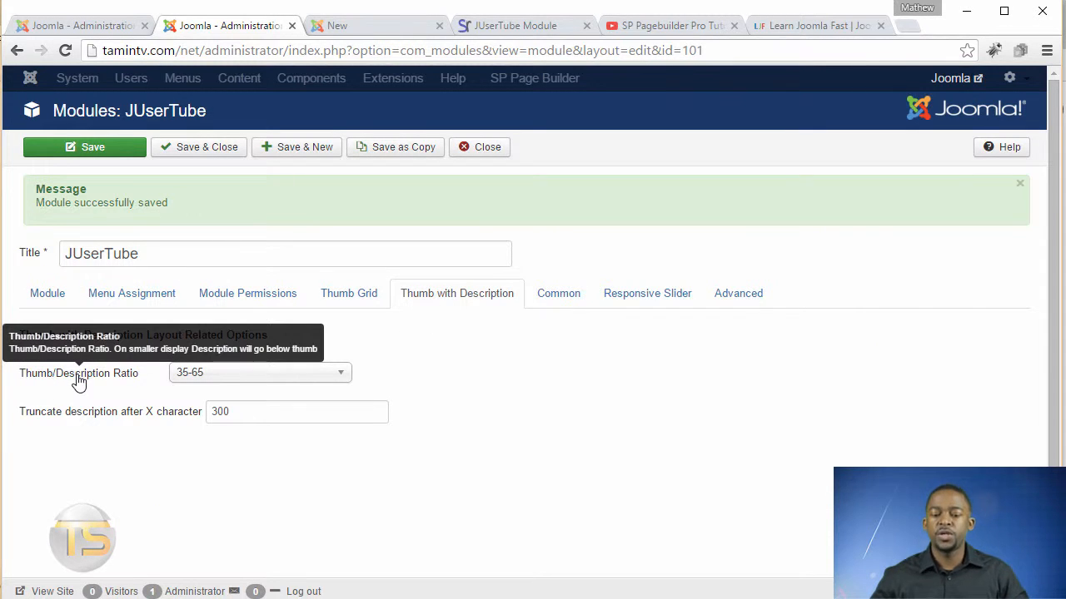
{"action": "left_click", "coordinate": [314, 382]}
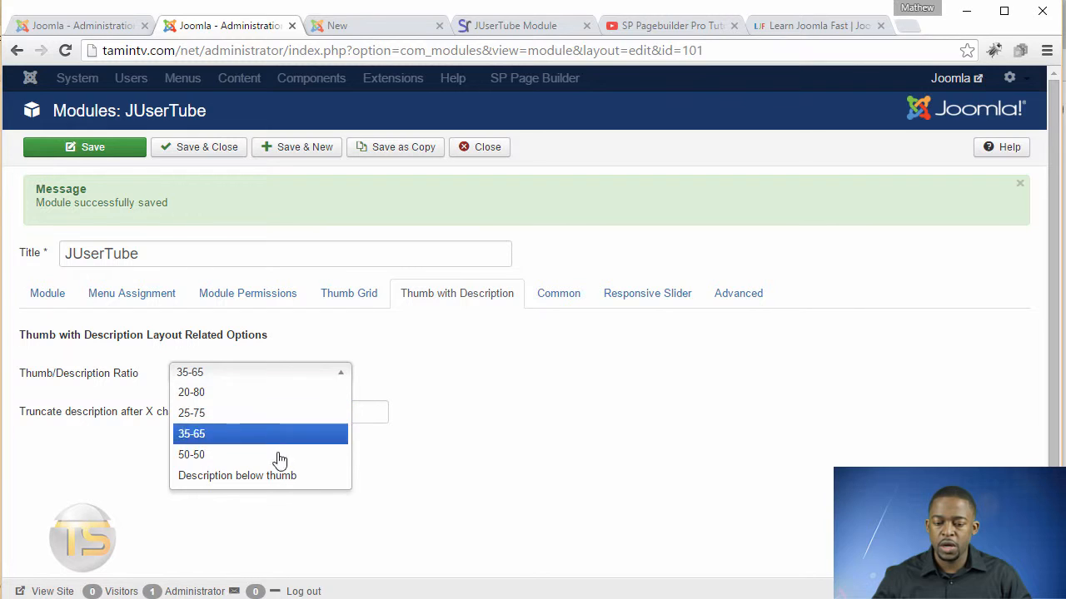
{"action": "left_click", "coordinate": [532, 390]}
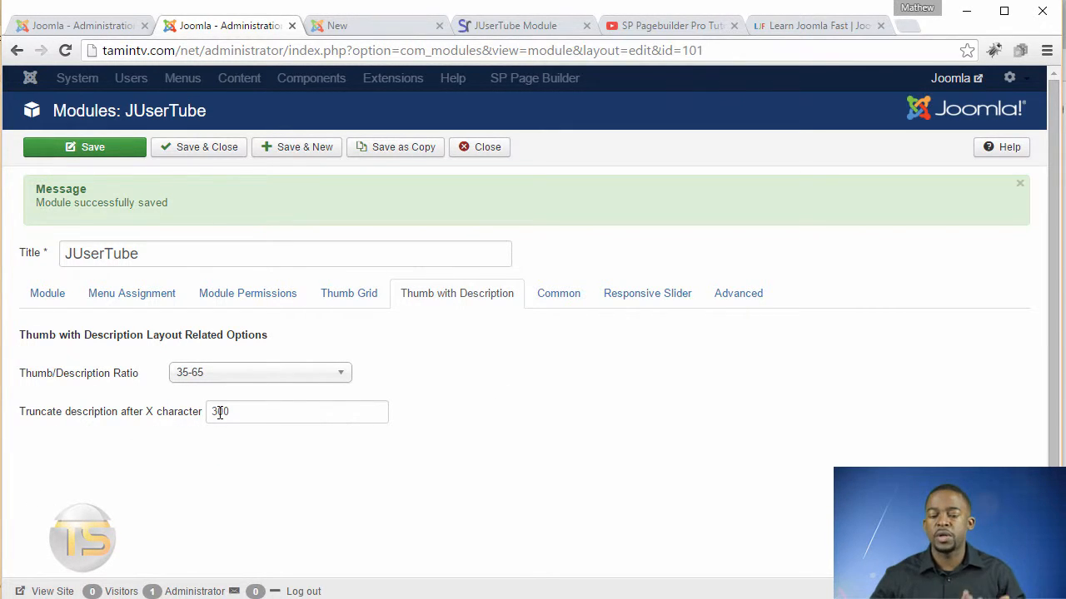
Scroll through the front-end page to review the Thumb Grid with Description layout.
{"action": "left_click", "coordinate": [362, 35]}
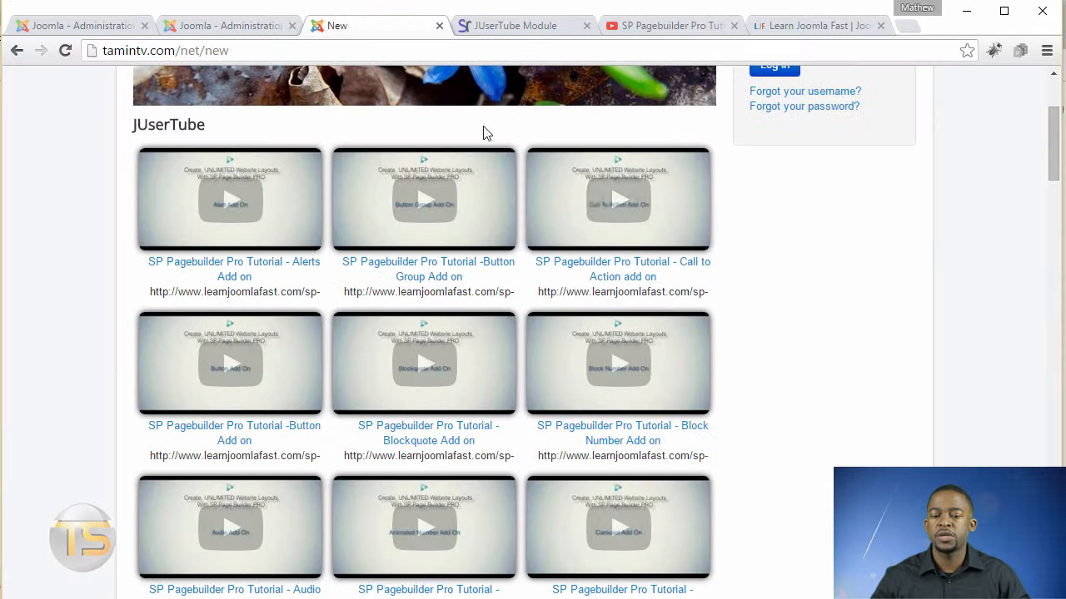
{"action": "left_click_drag", "start_coordinate": [1054, 137], "coordinate": [1055, 174]}
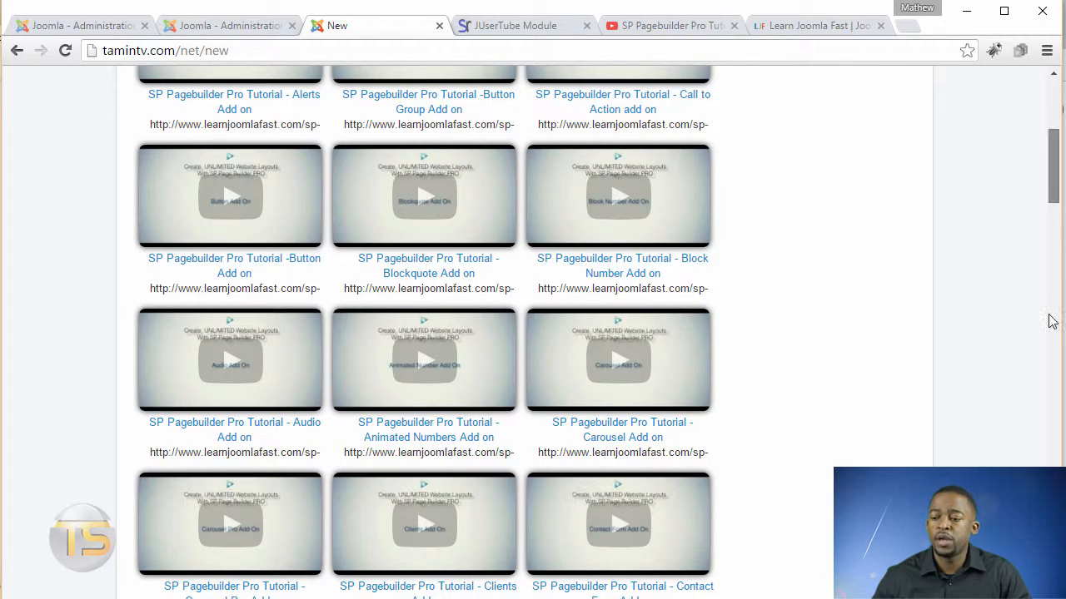
{"action": "left_click_drag", "start_coordinate": [1051, 321], "coordinate": [1017, 149]}
{"action": "scroll", "coordinate": [749, 129], "scroll_direction": "up", "scroll_amount": 3}
Switch through the open tabs to view the JUserTube module demo page and the Learn Joomla Fast site.
{"action": "left_click", "coordinate": [225, 25]}
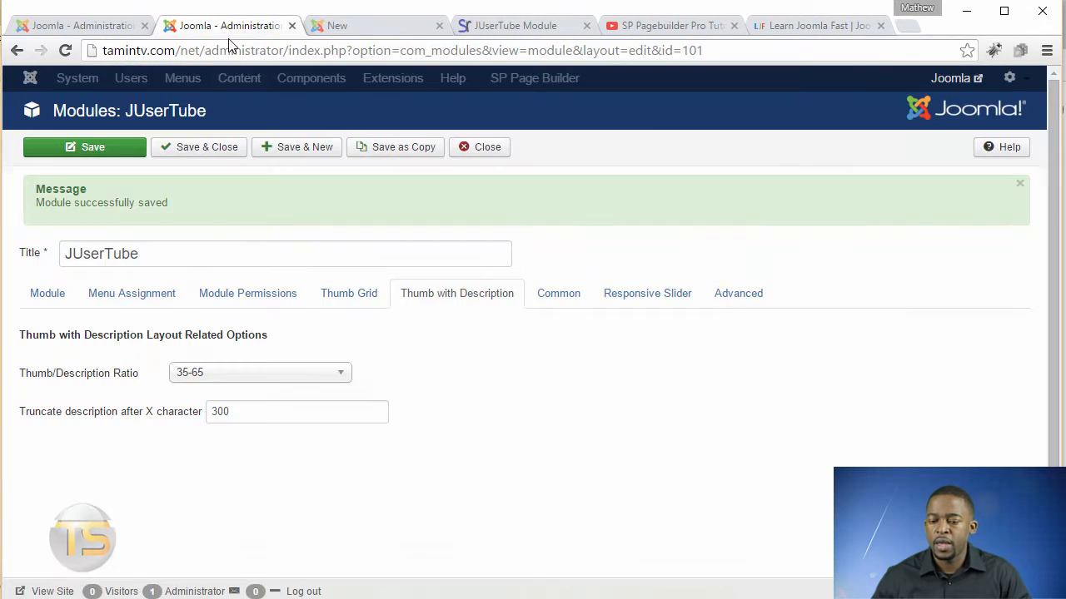
{"action": "left_click", "coordinate": [515, 26]}
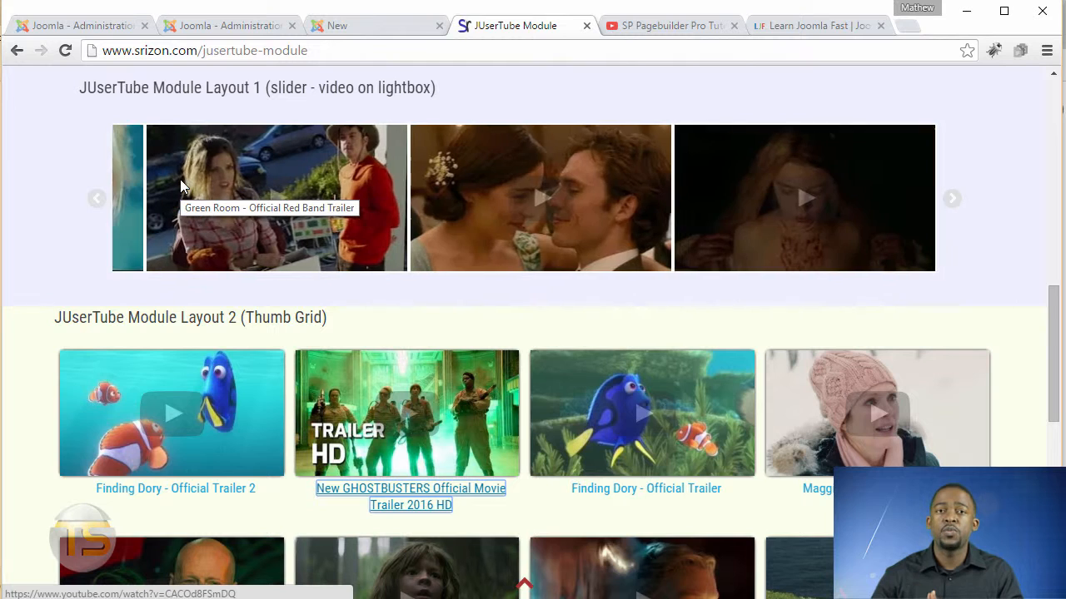
{"action": "left_click", "coordinate": [356, 31]}
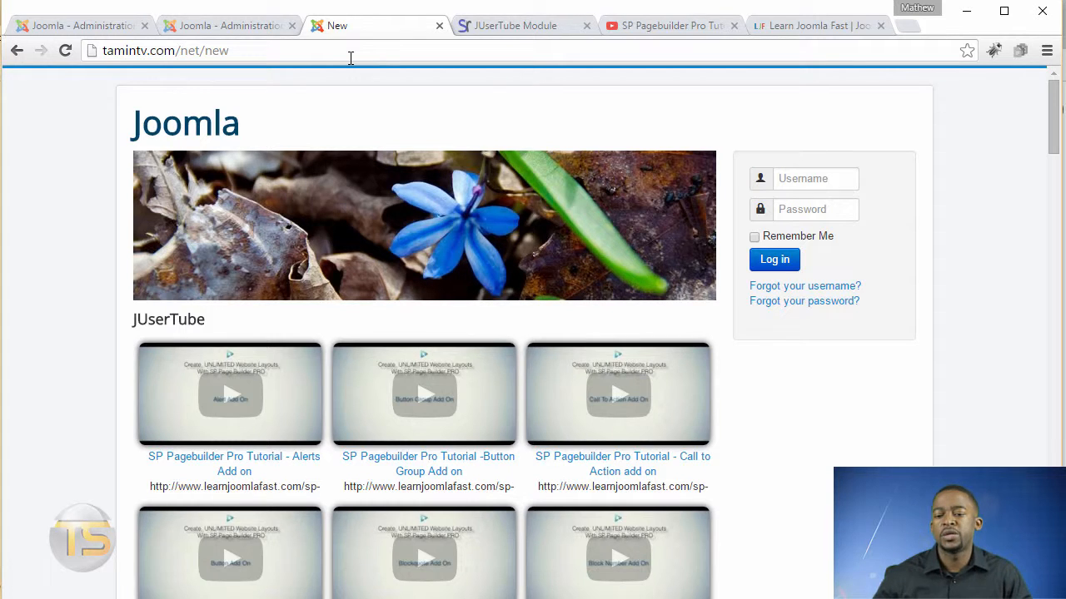
{"action": "left_click", "coordinate": [774, 27]}
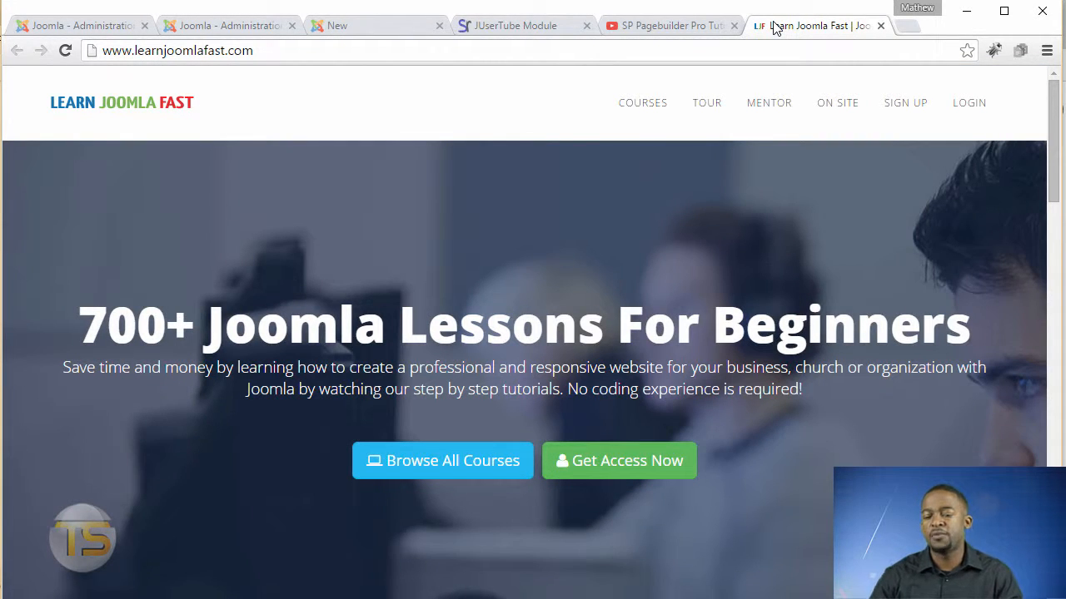